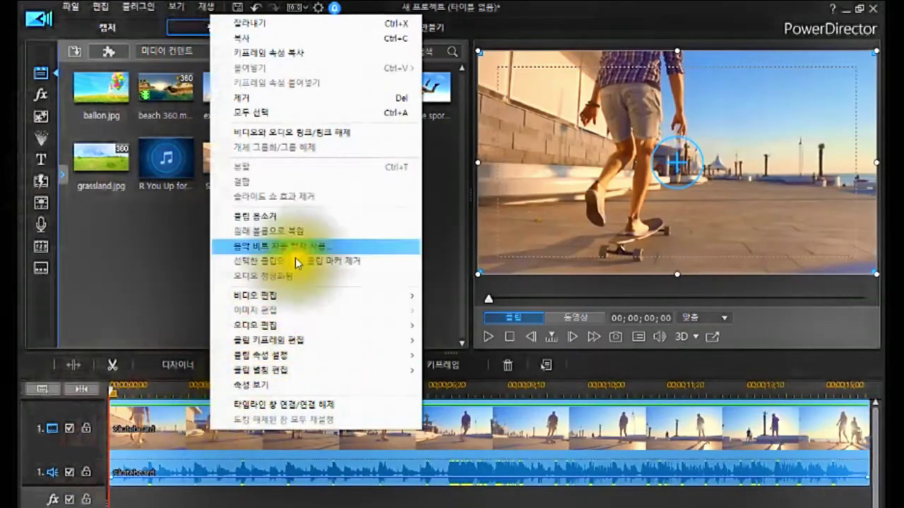
Unlink the Skateboard clip's audio from its video and delete the audio part from the timeline.
{"action": "left_click", "coordinate": [325, 132]}
{"action": "left_click", "coordinate": [206, 470]}
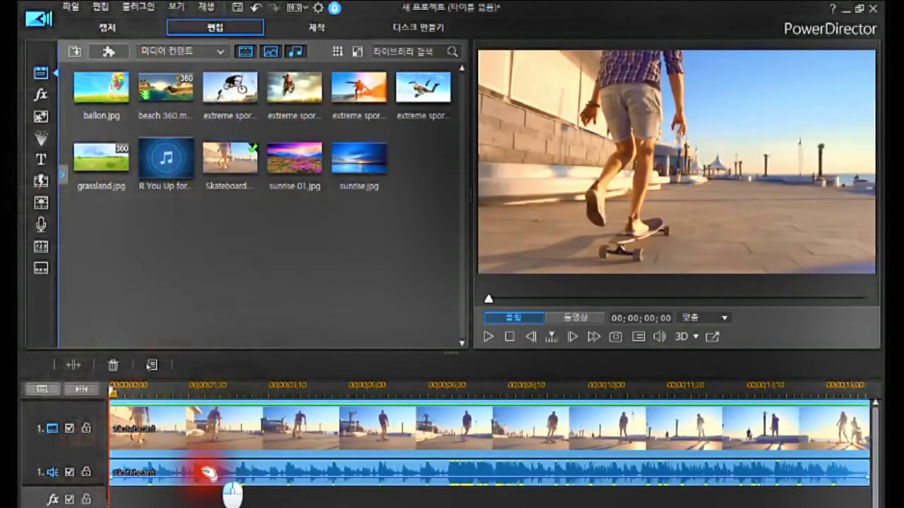
{"action": "key", "text": "Delete"}
{"action": "left_click", "coordinate": [212, 471]}
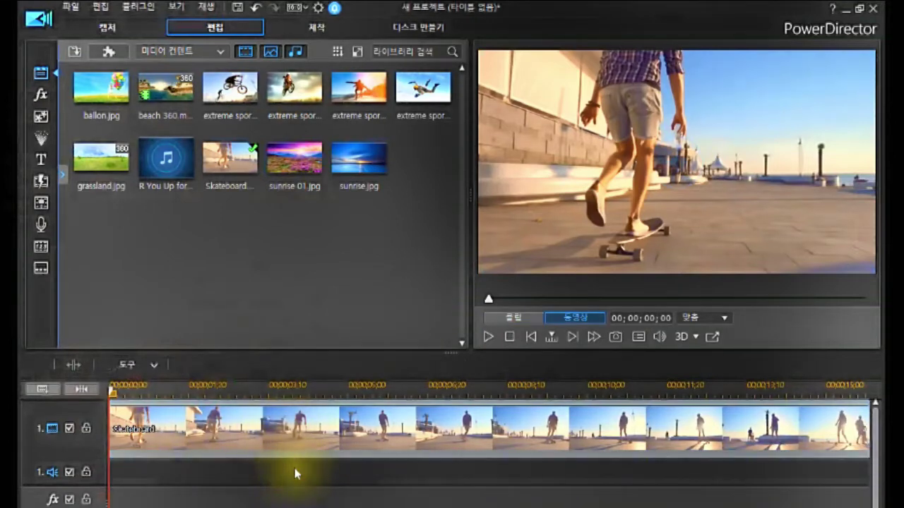
Split the Skateboard video clip at 00;00;03;15.
{"action": "left_click", "coordinate": [270, 426]}
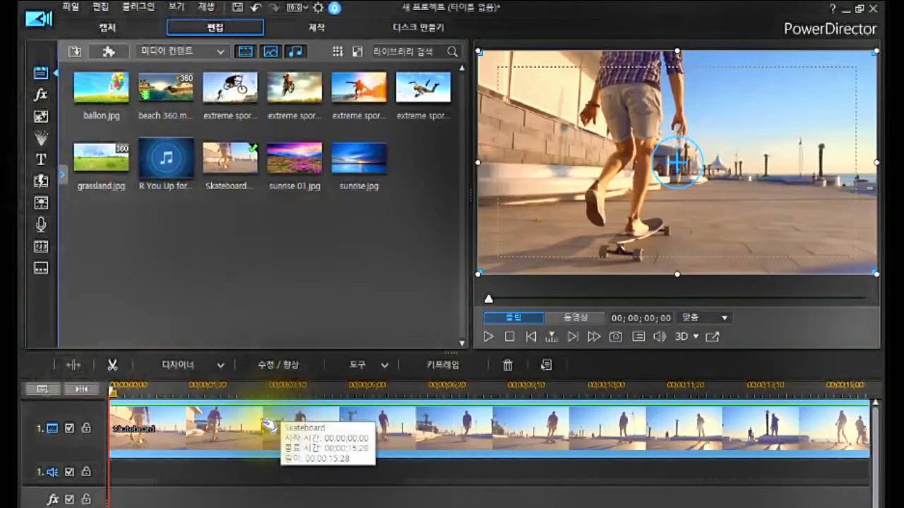
{"action": "left_click", "coordinate": [267, 424]}
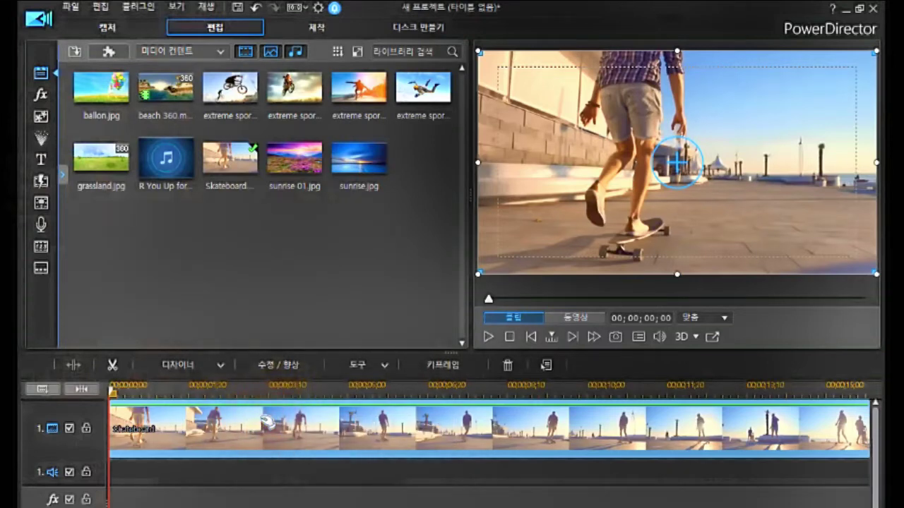
{"action": "left_click", "coordinate": [276, 389]}
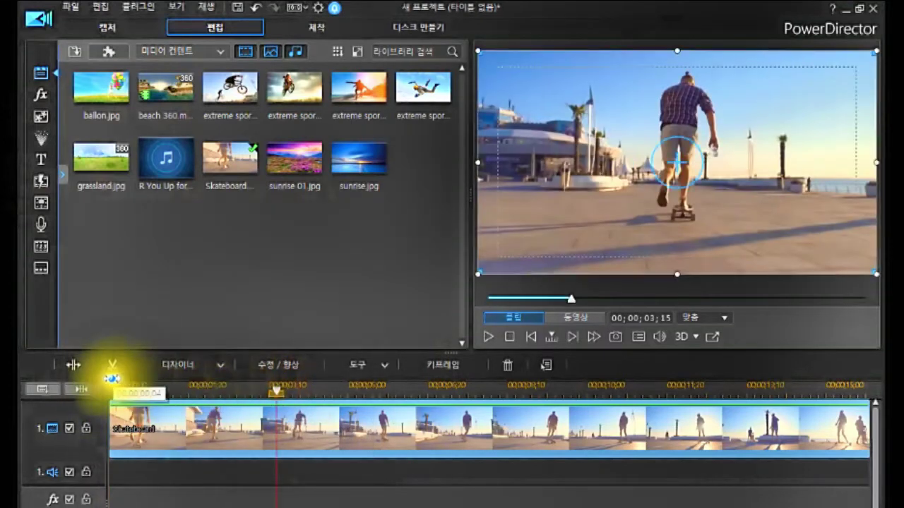
{"action": "left_click", "coordinate": [73, 365]}
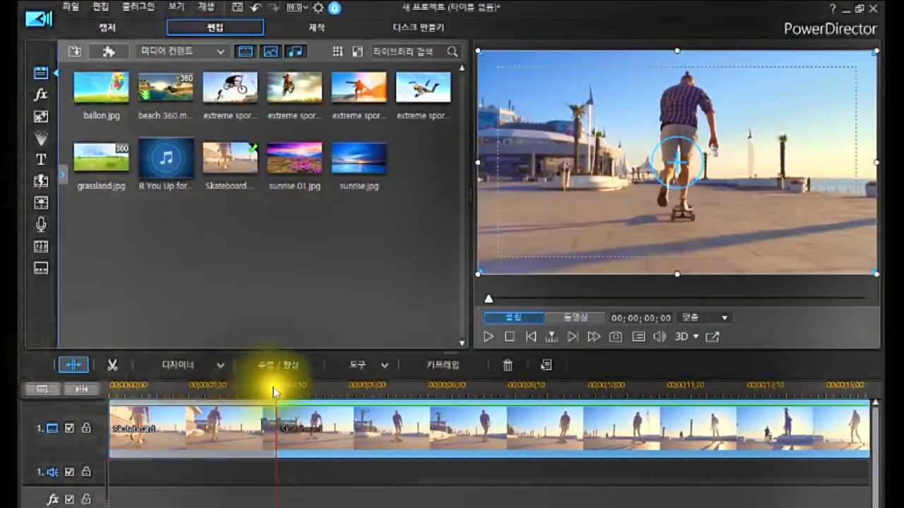
Split the remaining long Skateboard segment at 00;00;12;06.
{"action": "left_click", "coordinate": [426, 389]}
{"action": "left_click", "coordinate": [90, 389]}
{"action": "left_click", "coordinate": [572, 394]}
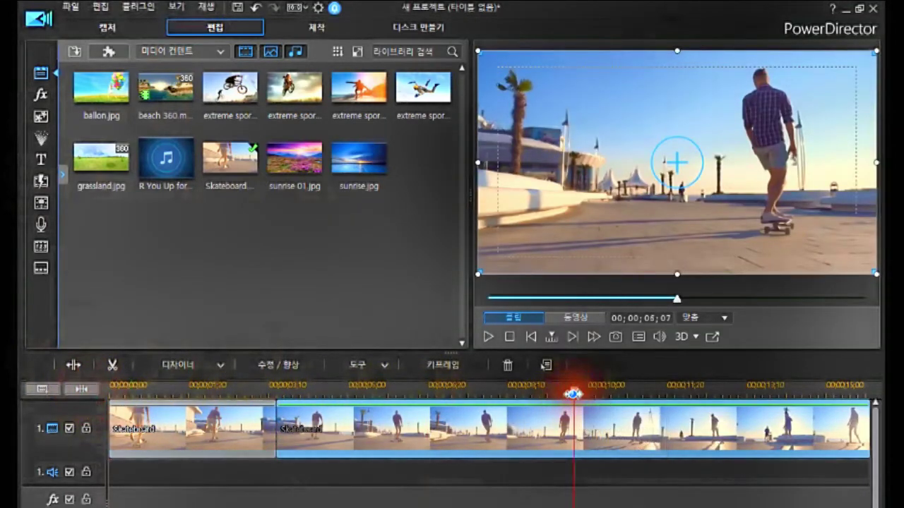
{"action": "left_click", "coordinate": [690, 388]}
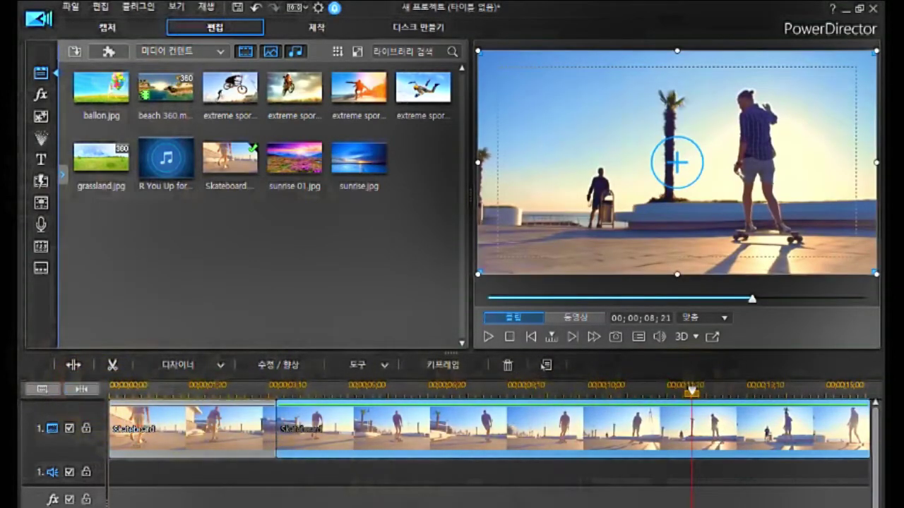
{"action": "left_click", "coordinate": [75, 367]}
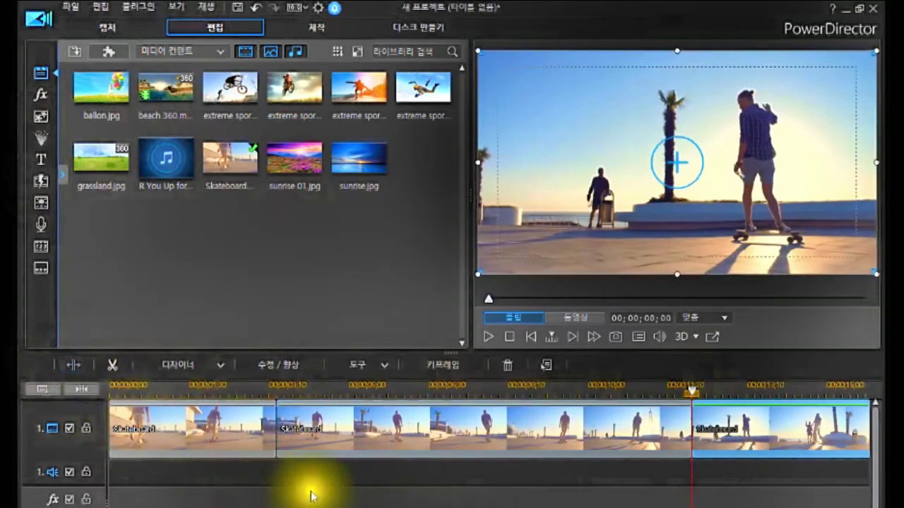
Split the middle Skateboard segment at 00;00;07;14.
{"action": "left_click", "coordinate": [465, 390]}
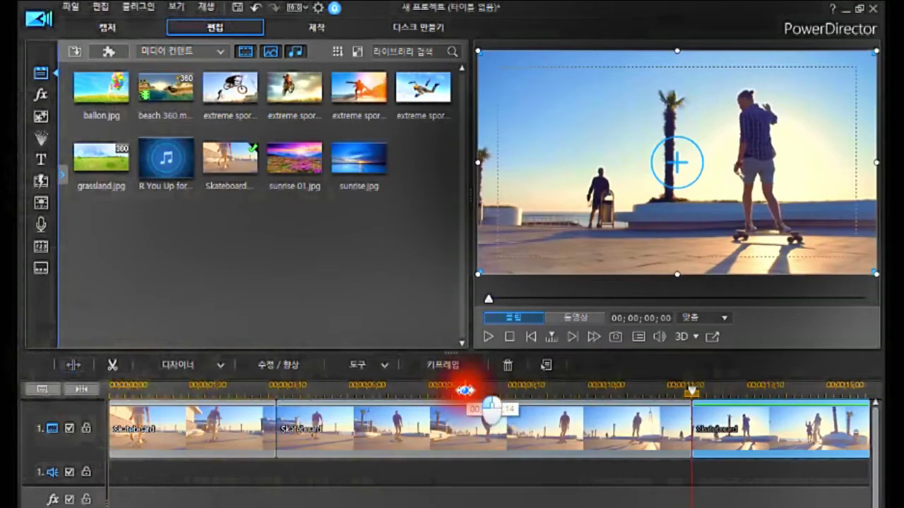
{"action": "left_click", "coordinate": [290, 409]}
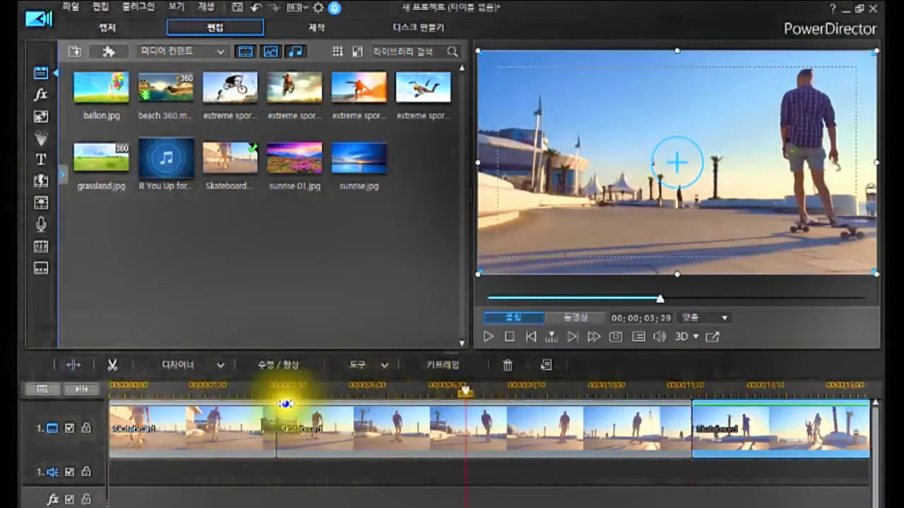
{"action": "left_click", "coordinate": [74, 368]}
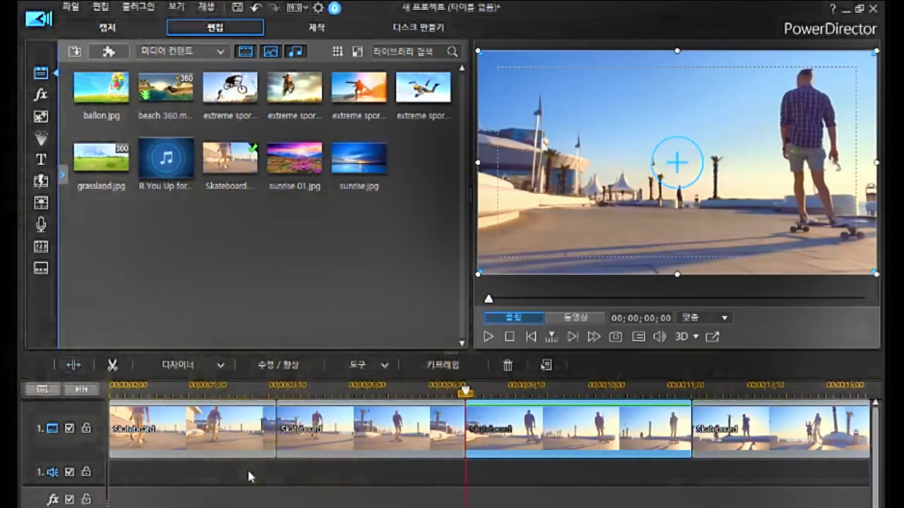
Check the second and third Skateboard segments on the video track.
{"action": "left_click", "coordinate": [283, 476]}
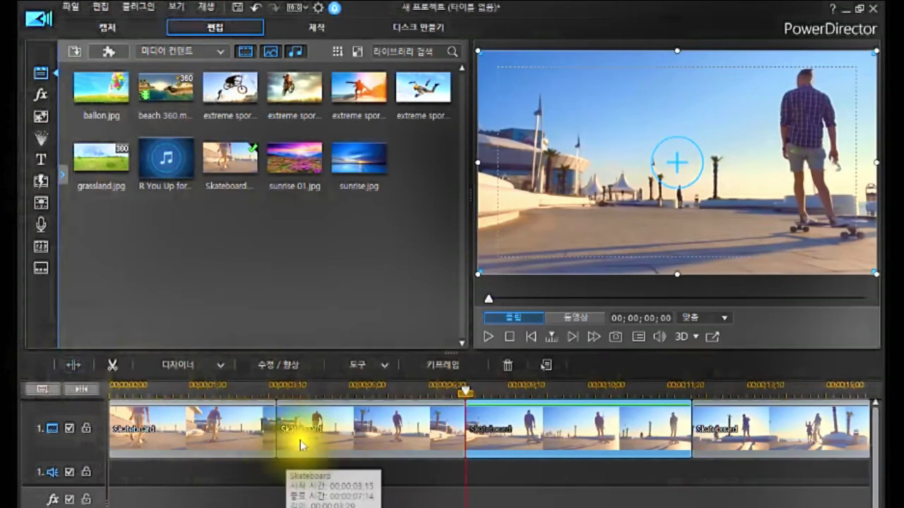
{"action": "left_click", "coordinate": [434, 429]}
{"action": "left_click", "coordinate": [535, 417]}
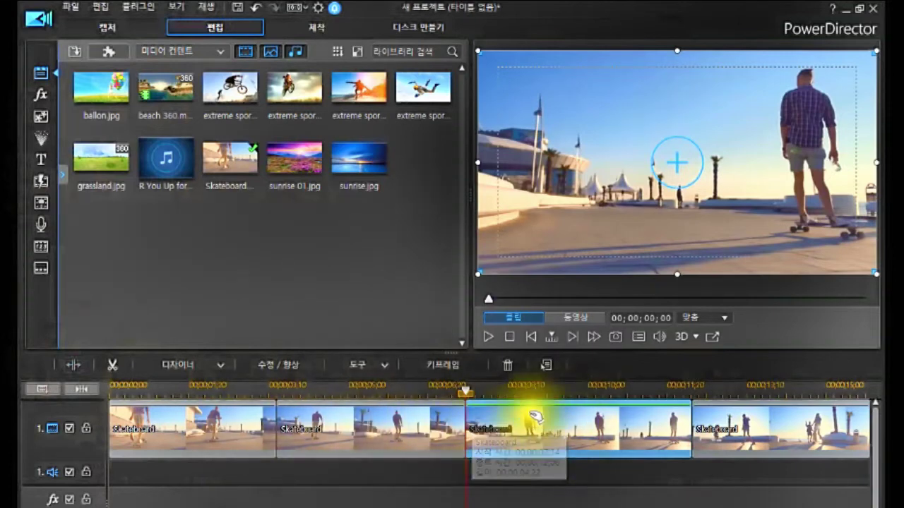
{"action": "left_click", "coordinate": [390, 427]}
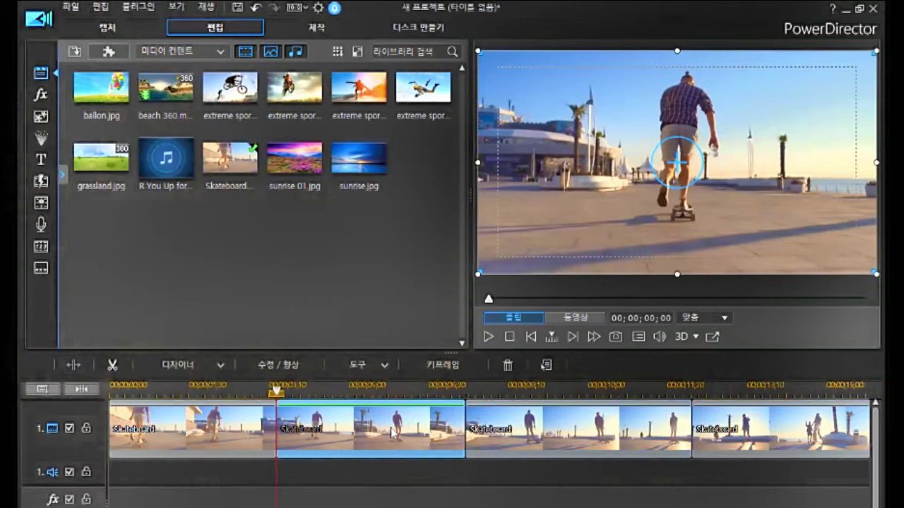
Select the first Skateboard segment and look over the Power Tools (파워 도구) available for it.
{"action": "left_click", "coordinate": [164, 427]}
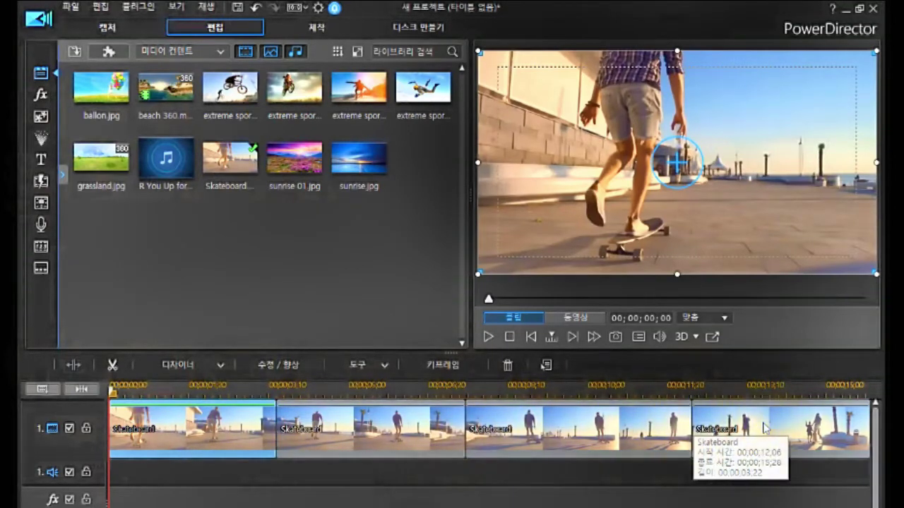
{"action": "left_click", "coordinate": [223, 421]}
{"action": "left_click", "coordinate": [223, 419]}
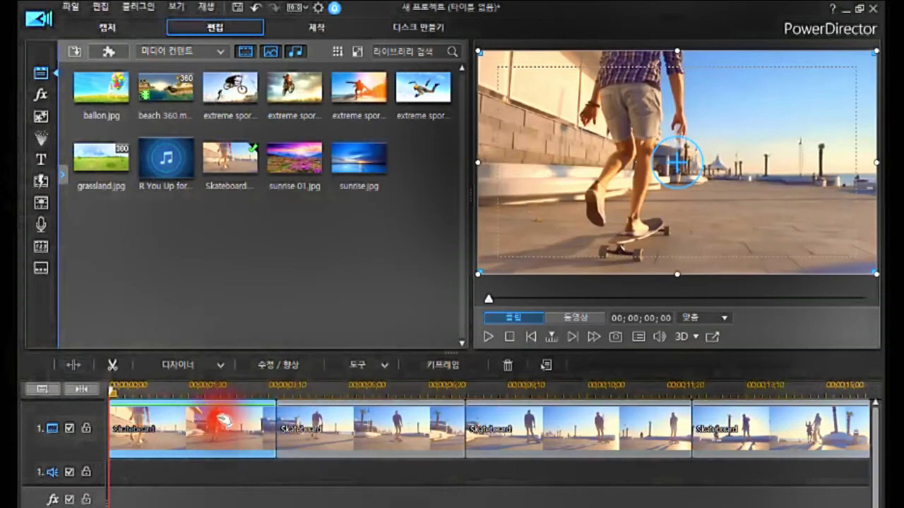
{"action": "left_click", "coordinate": [367, 366]}
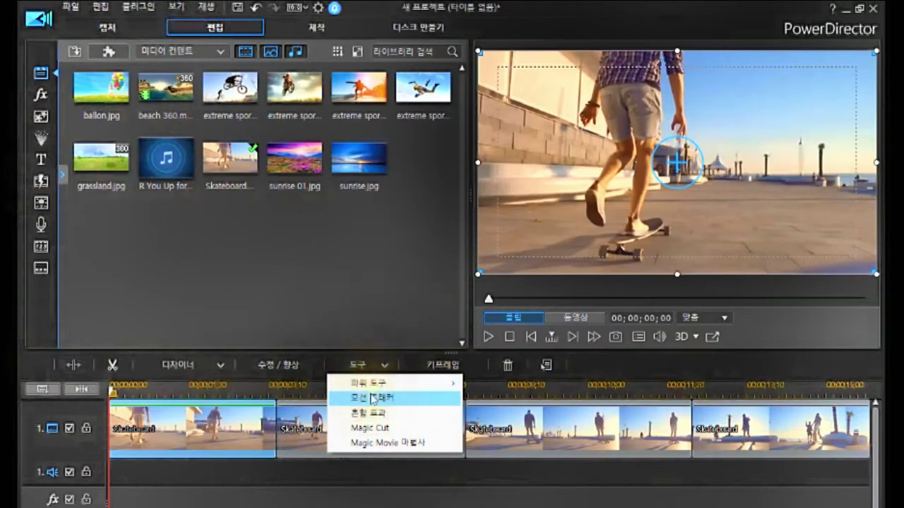
{"action": "mouse_move", "coordinate": [406, 382]}
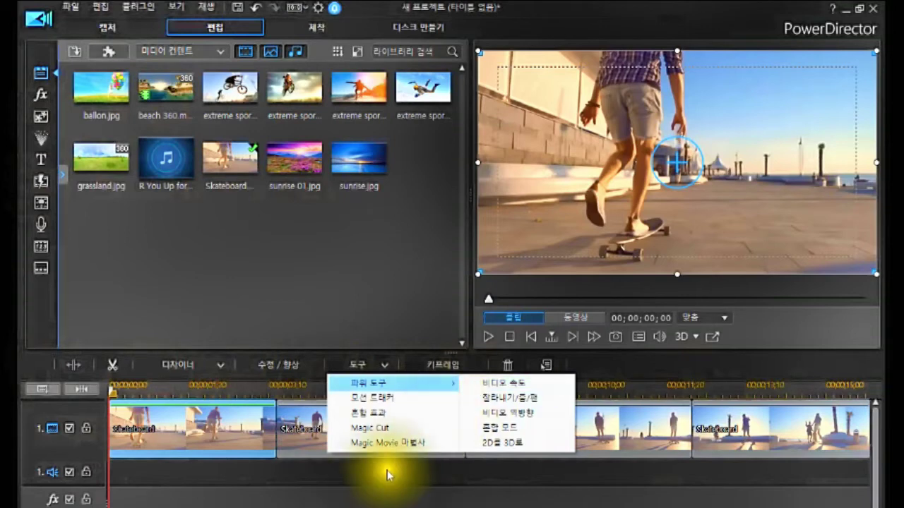
{"action": "left_click", "coordinate": [369, 485]}
Examine each of the four Skateboard segments in turn, returning to the first one.
{"action": "left_click", "coordinate": [235, 435]}
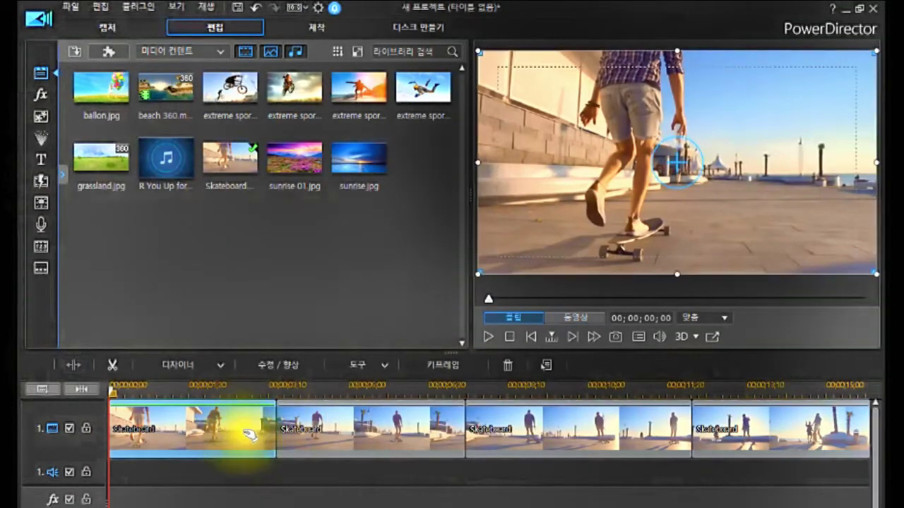
{"action": "left_click", "coordinate": [393, 438]}
{"action": "left_click", "coordinate": [502, 431]}
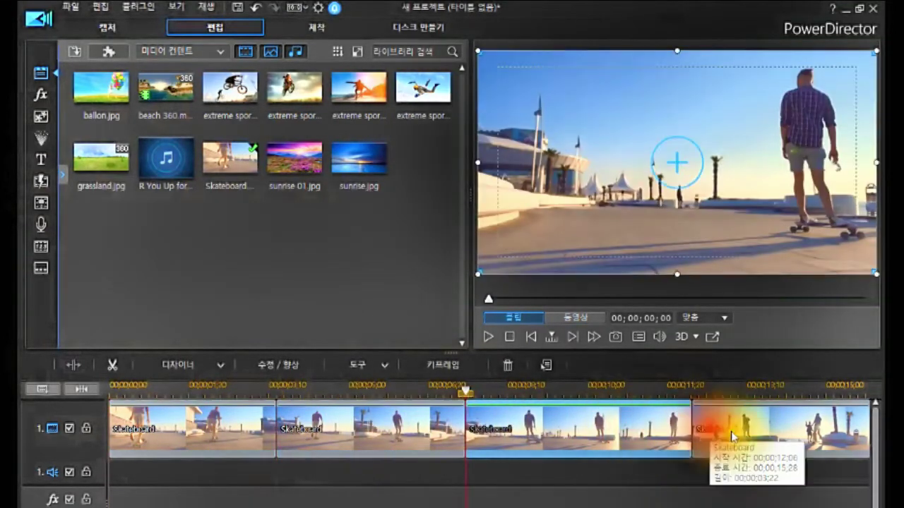
{"action": "left_click", "coordinate": [743, 435]}
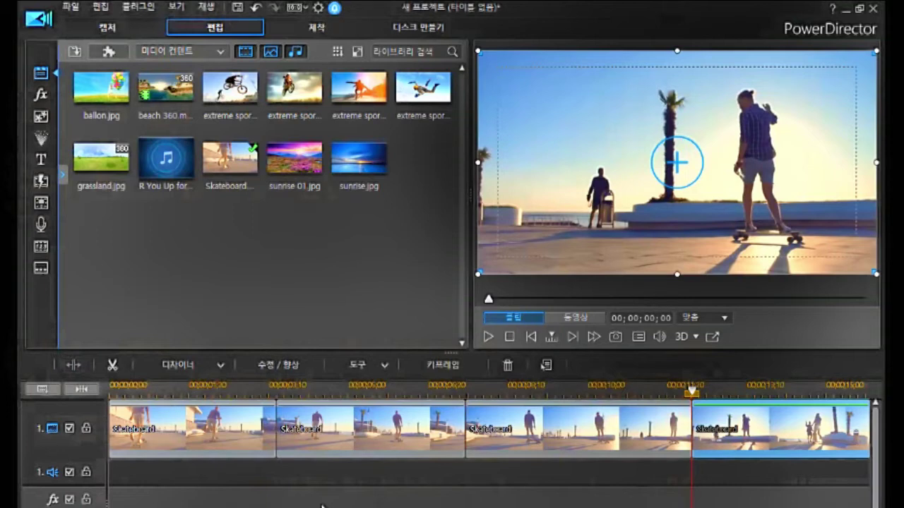
{"action": "left_click", "coordinate": [189, 469]}
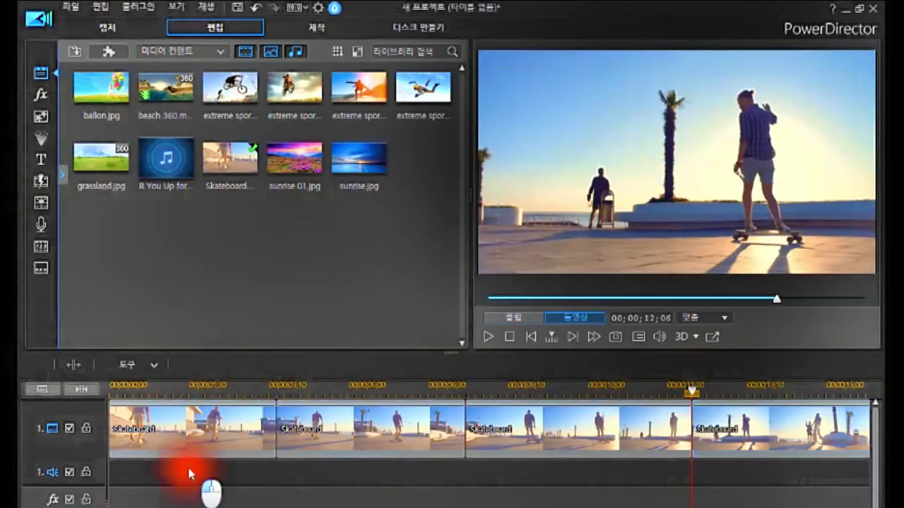
{"action": "left_click", "coordinate": [240, 446]}
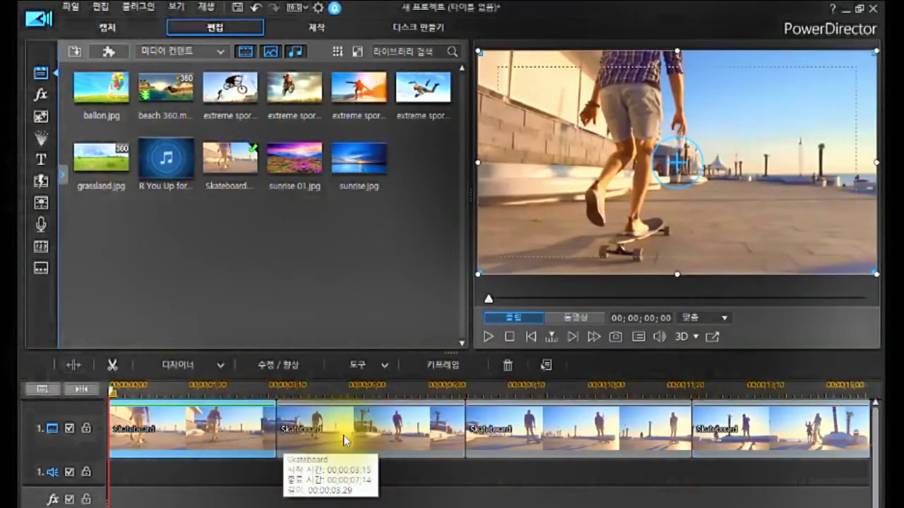
{"action": "left_click", "coordinate": [381, 433]}
{"action": "left_click", "coordinate": [475, 432]}
{"action": "left_click", "coordinate": [724, 437]}
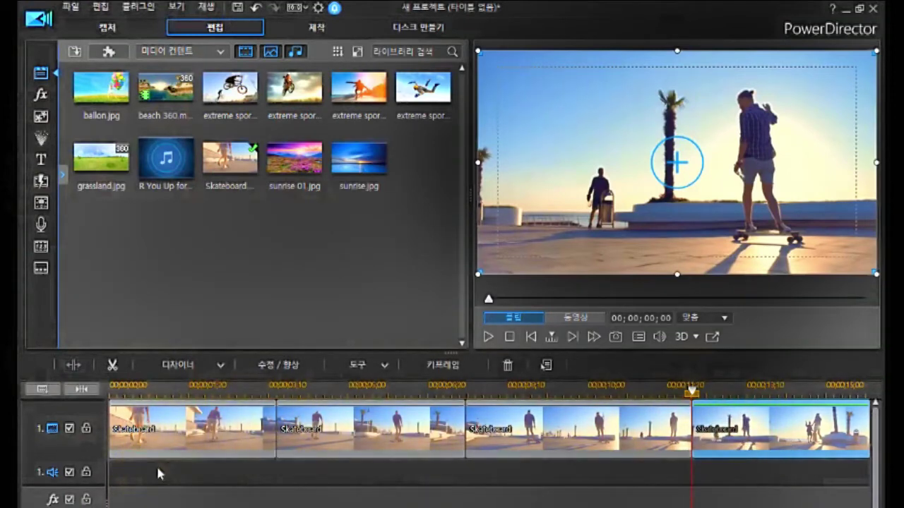
{"action": "left_click", "coordinate": [176, 430]}
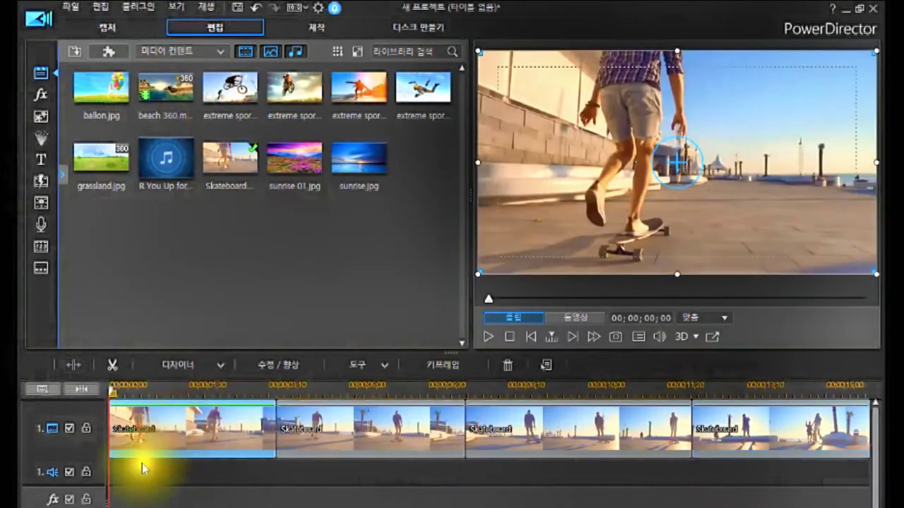
Select all four Skateboard segments together and open the video speed power tool (비디오 속도) for them.
{"action": "left_click_drag", "start_coordinate": [142, 466], "coordinate": [816, 419]}
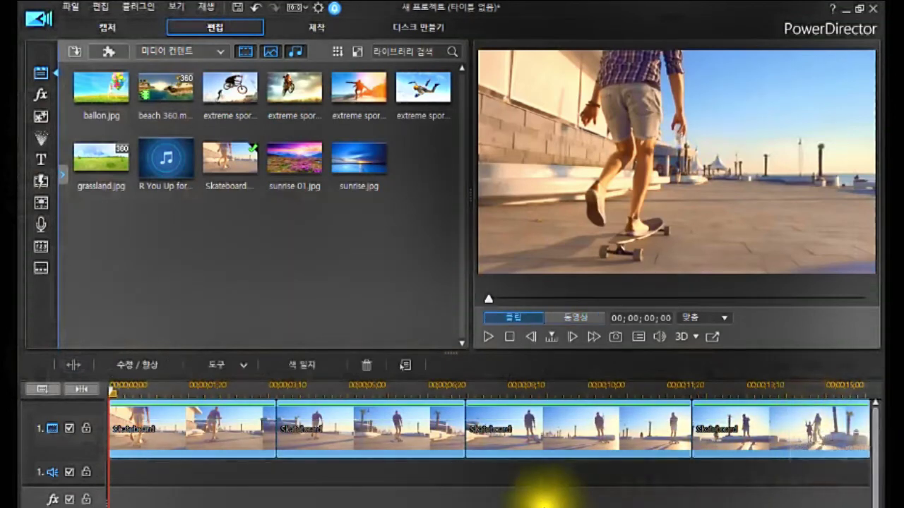
{"action": "left_click", "coordinate": [177, 426]}
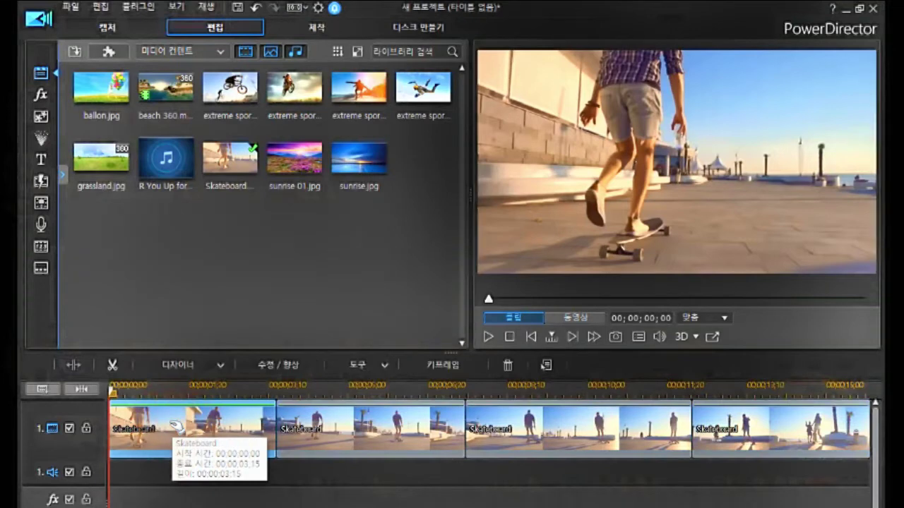
{"action": "key", "text": "ctrl+a"}
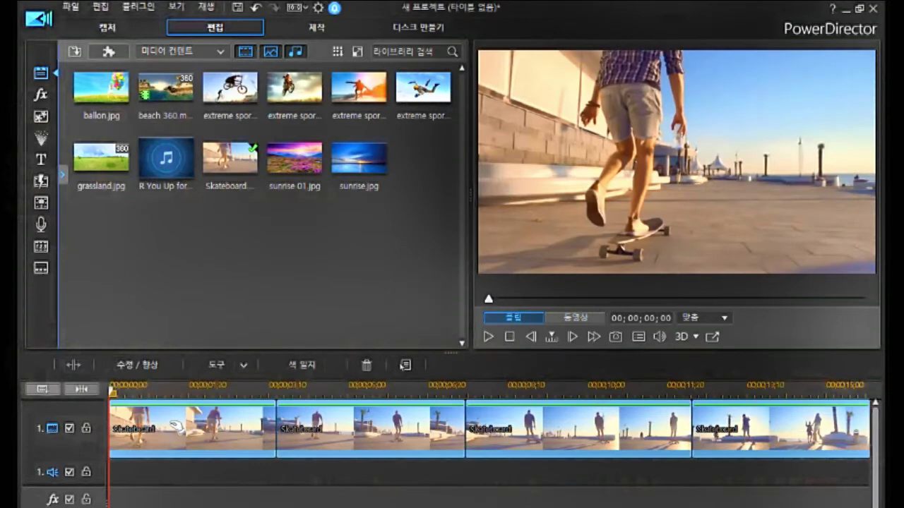
{"action": "left_click", "coordinate": [240, 367]}
{"action": "mouse_move", "coordinate": [246, 382]}
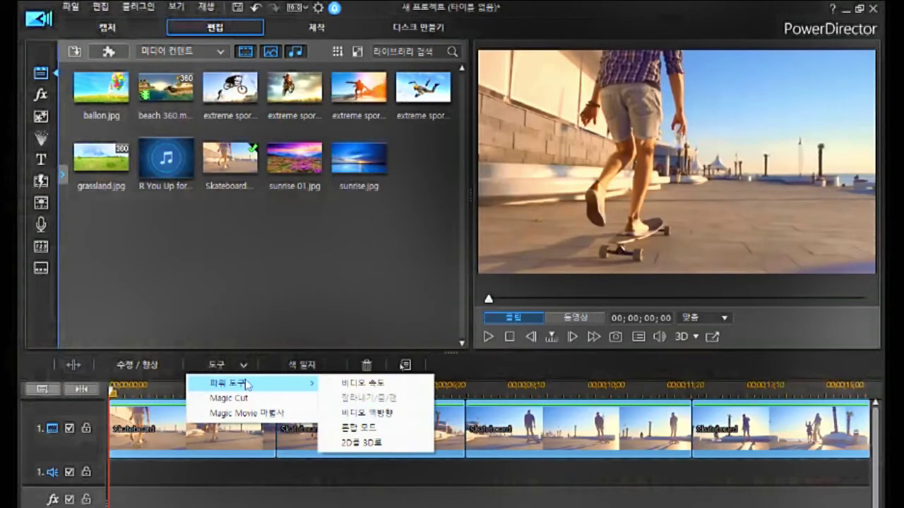
{"action": "left_click", "coordinate": [368, 386]}
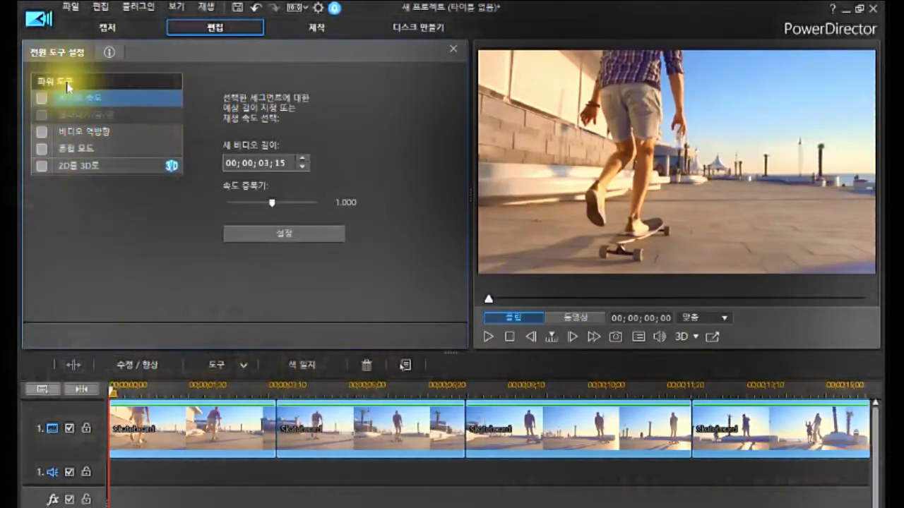
Enable video speed (비디오 속도) for the four selected segments and raise the speed multiplier (속도 증폭기) to 2.640.
{"action": "left_click", "coordinate": [39, 100]}
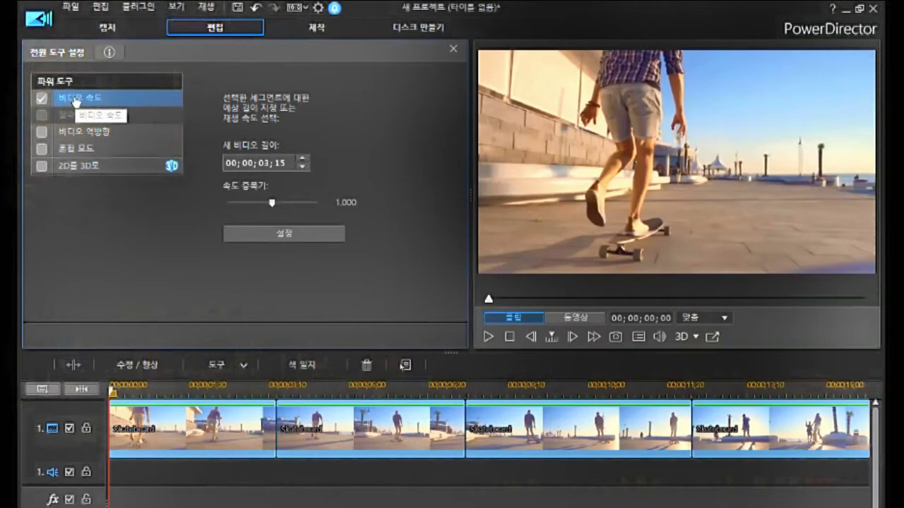
{"action": "left_click", "coordinate": [40, 100]}
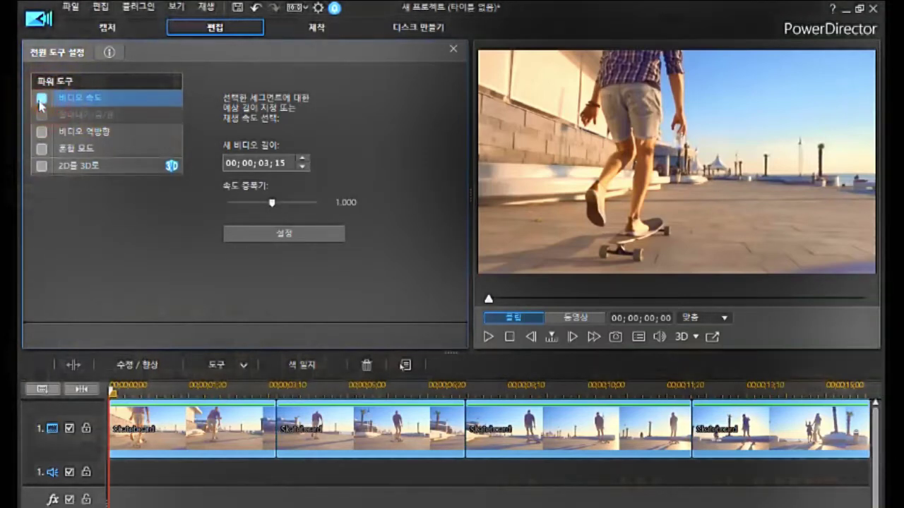
{"action": "left_click", "coordinate": [41, 100]}
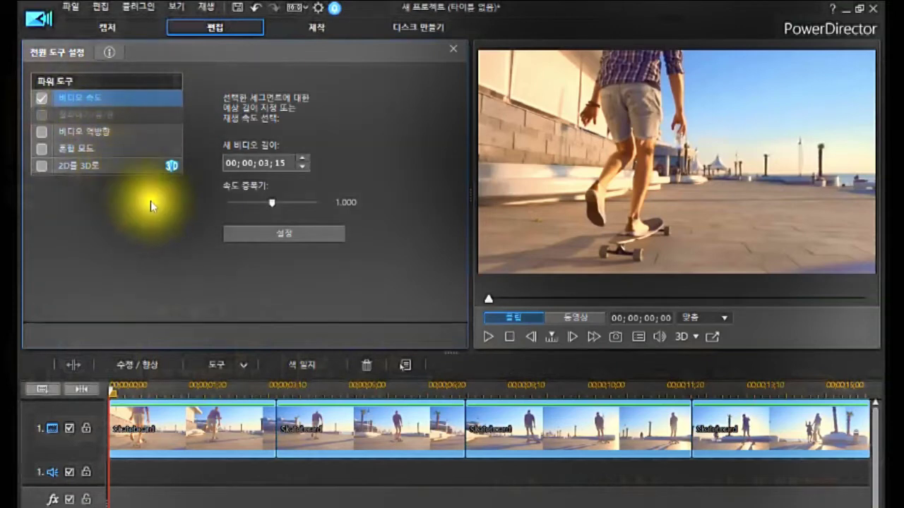
{"action": "left_click", "coordinate": [270, 205]}
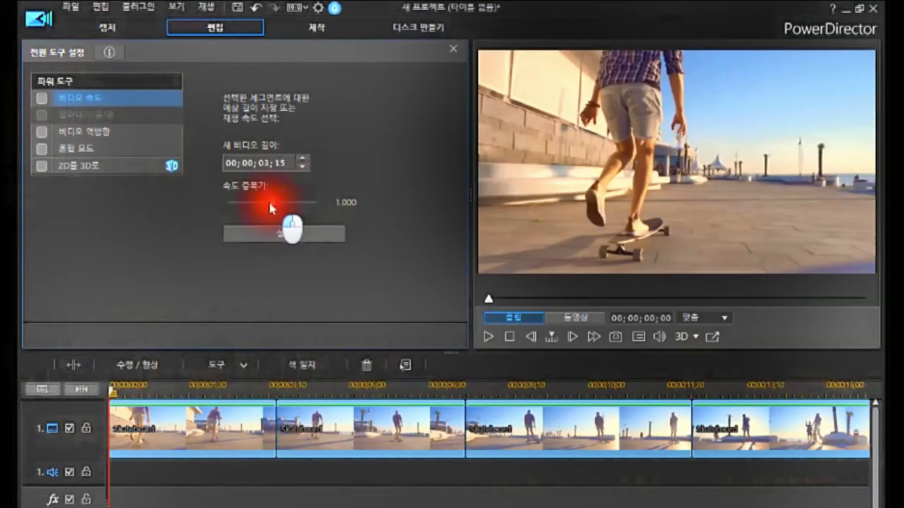
{"action": "left_click_drag", "start_coordinate": [269, 203], "coordinate": [295, 207]}
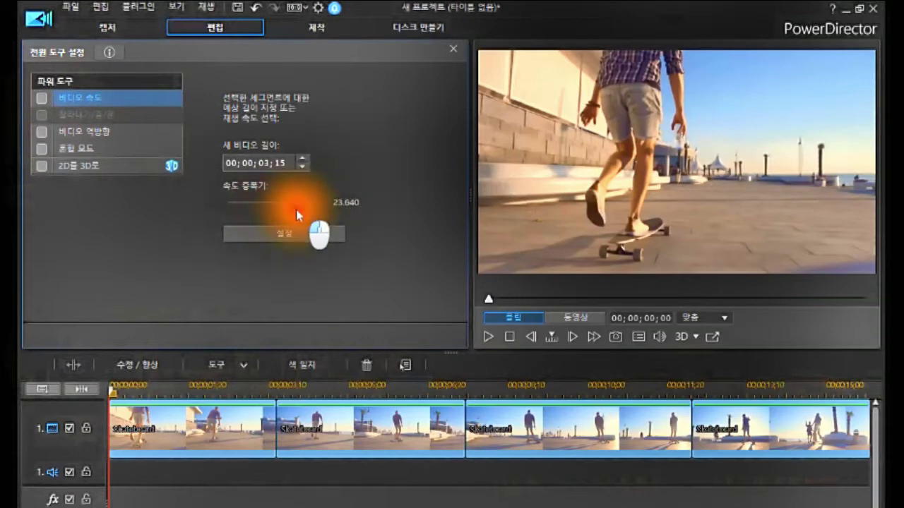
{"action": "left_click_drag", "start_coordinate": [295, 210], "coordinate": [275, 216]}
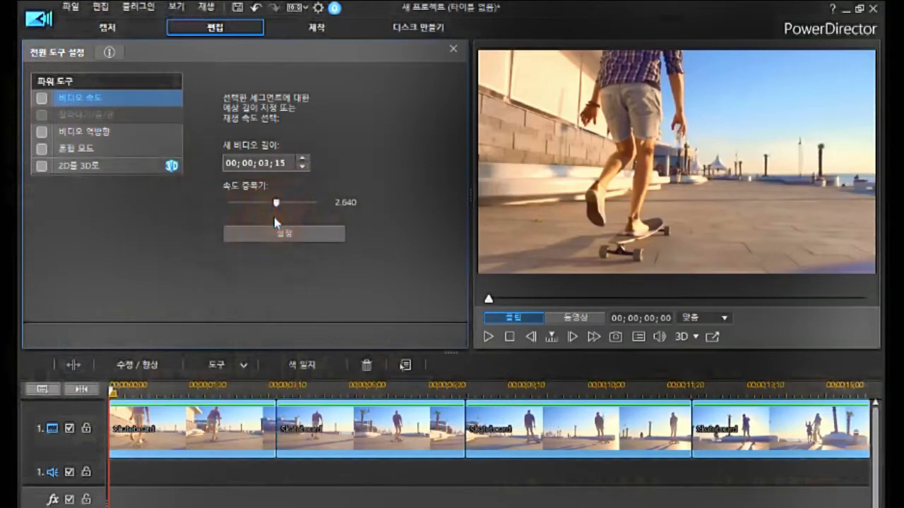
Set the speed multiplier of the four selected segments to exactly 2.
{"action": "mouse_move", "coordinate": [358, 203]}
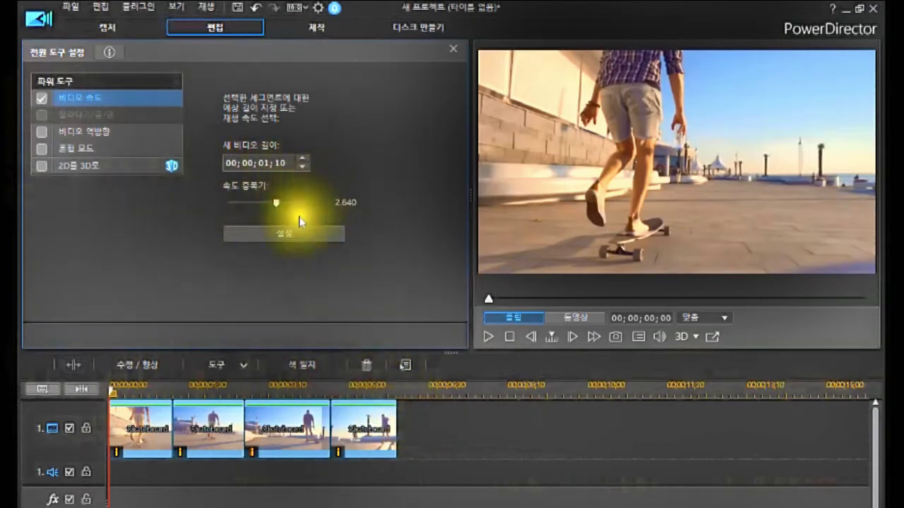
{"action": "left_click", "coordinate": [332, 202]}
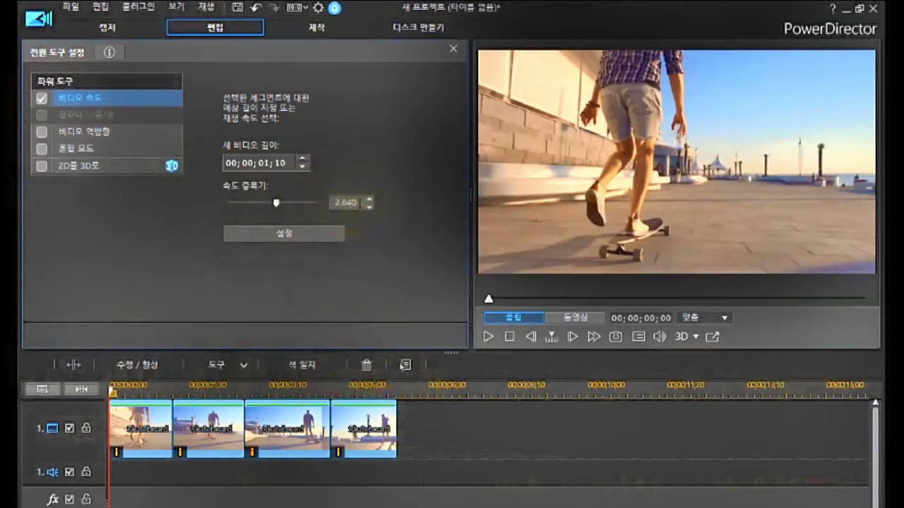
{"action": "left_click_drag", "start_coordinate": [326, 203], "coordinate": [361, 214]}
{"action": "key", "text": "Return"}
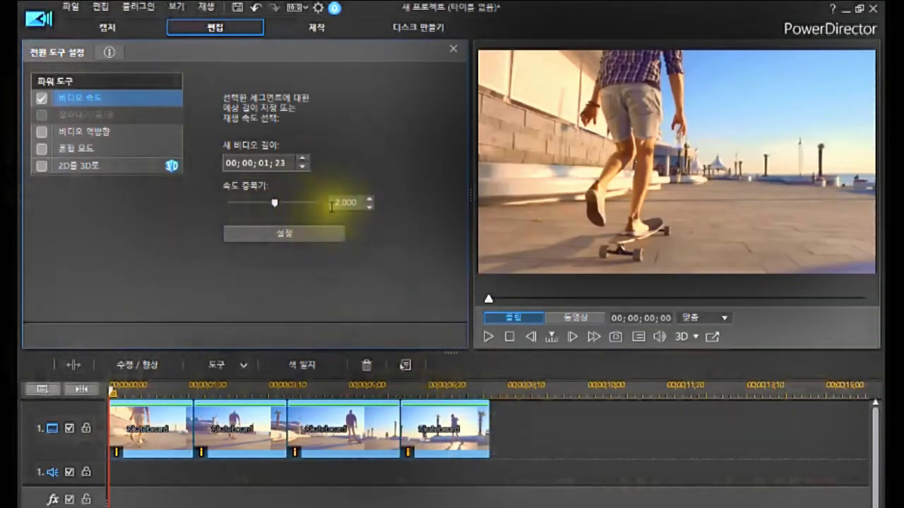
Slow the four selected segments down by setting their speed multiplier to 0.5.
{"action": "left_click_drag", "start_coordinate": [273, 204], "coordinate": [254, 218]}
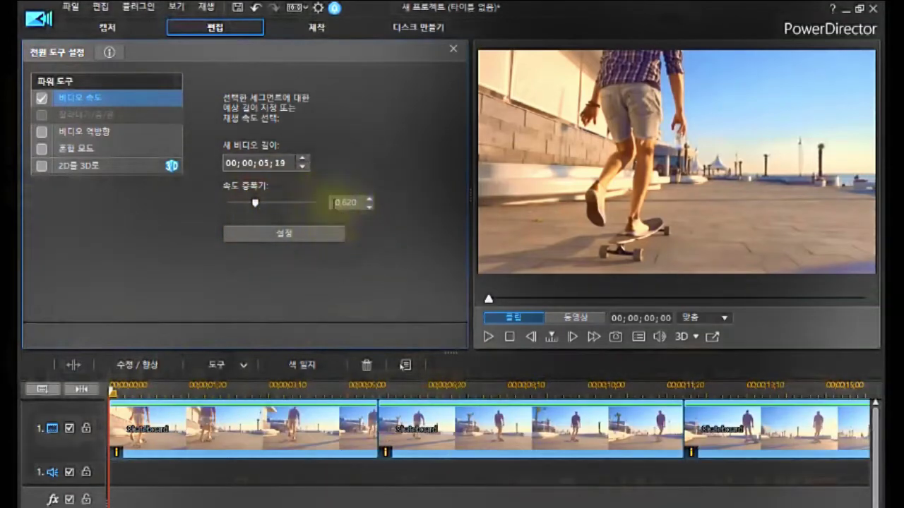
{"action": "left_click", "coordinate": [336, 204]}
{"action": "left_click_drag", "start_coordinate": [336, 204], "coordinate": [361, 202]}
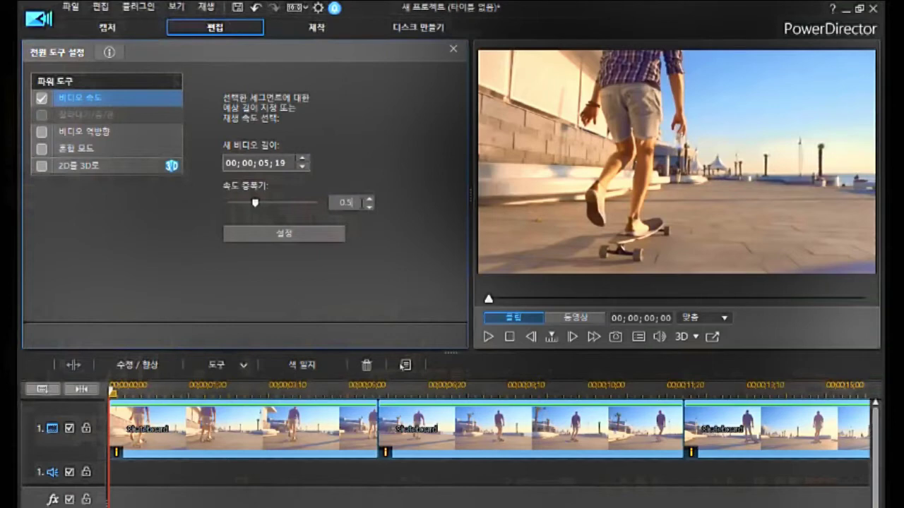
{"action": "key", "text": "Return"}
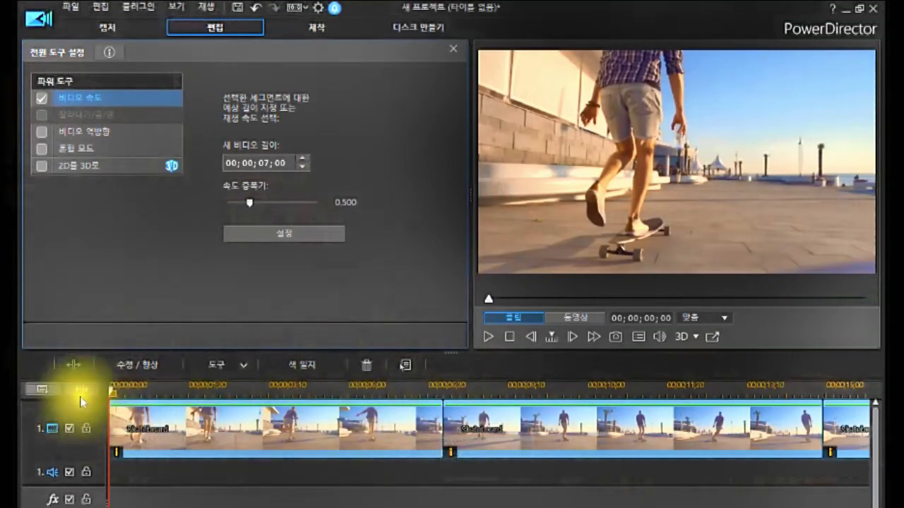
Select the first Skateboard segment, fit the whole project in the timeline and preview the slowed-down segment.
{"action": "left_click", "coordinate": [192, 424]}
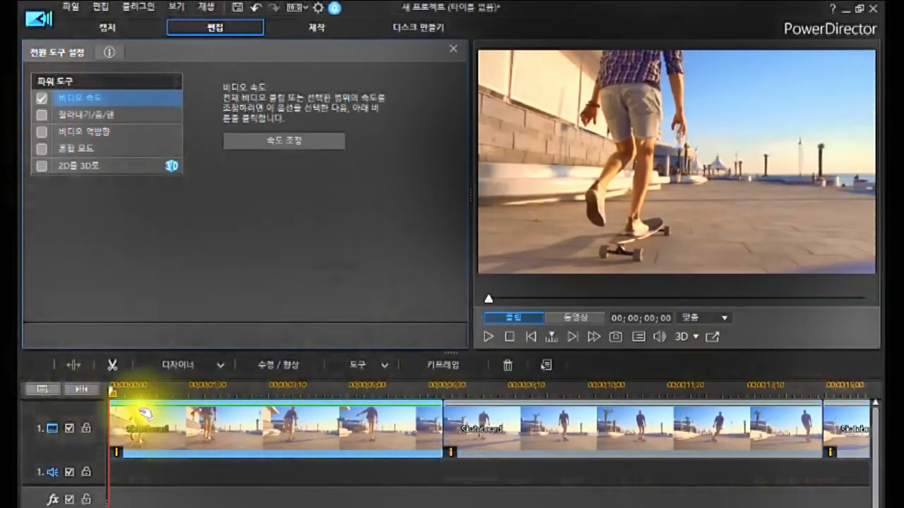
{"action": "left_click", "coordinate": [82, 389]}
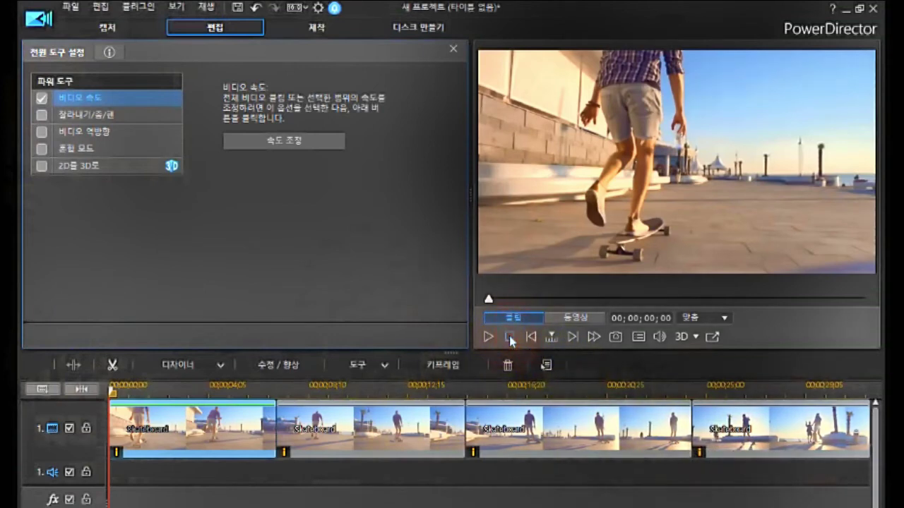
{"action": "left_click", "coordinate": [488, 340]}
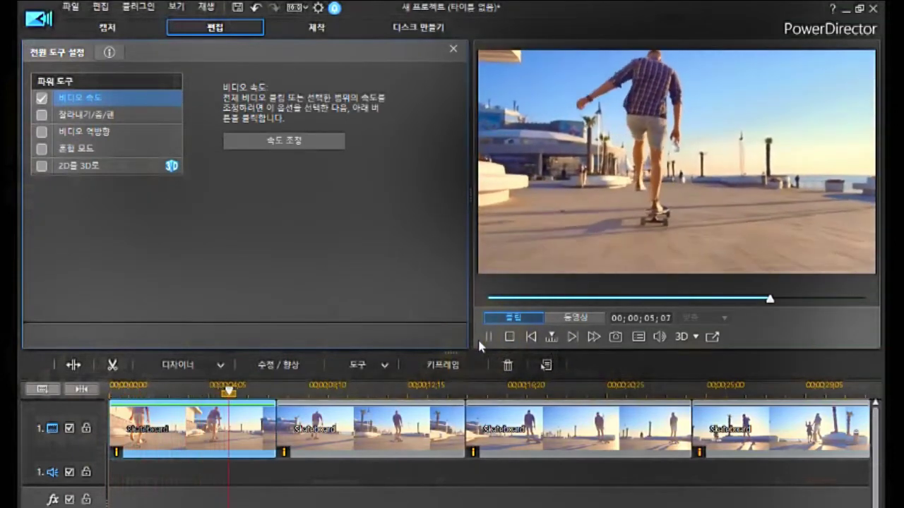
{"action": "left_click", "coordinate": [509, 337]}
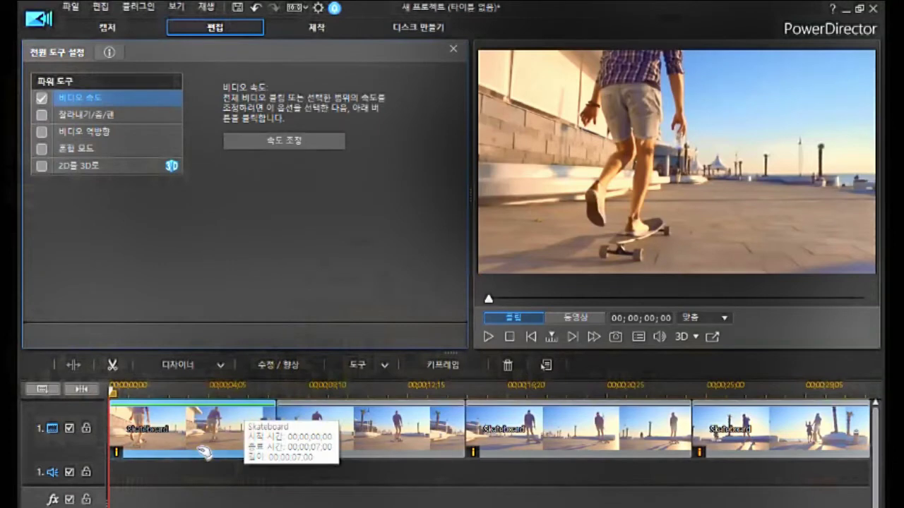
Select all four Skateboard segments again and open the video speed power tool (파워 도구) for them.
{"action": "left_click_drag", "start_coordinate": [149, 478], "coordinate": [856, 425]}
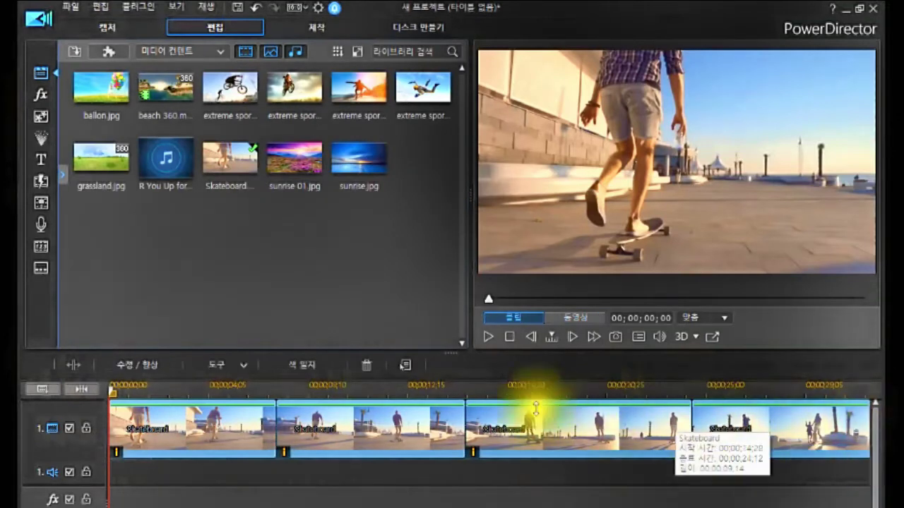
{"action": "left_click", "coordinate": [242, 365]}
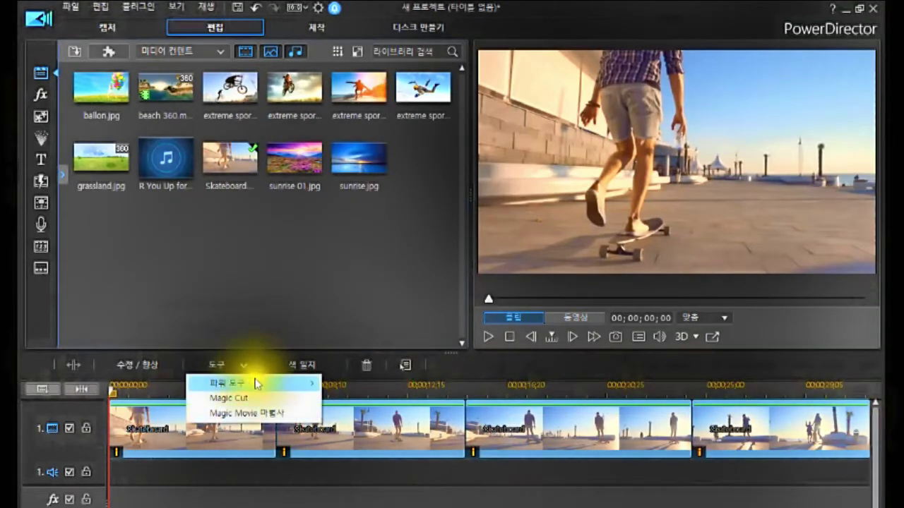
{"action": "mouse_move", "coordinate": [256, 383]}
{"action": "left_click", "coordinate": [356, 379]}
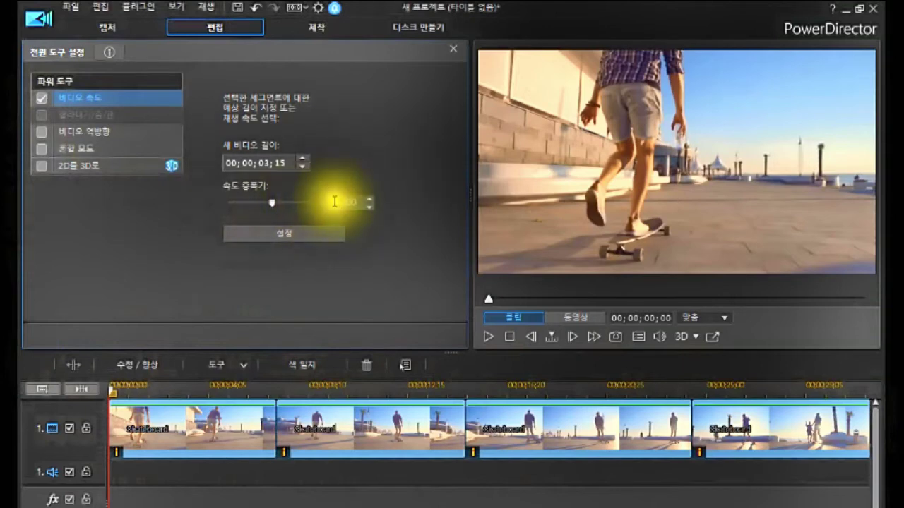
Speed up the four selected segments by setting their speed multiplier to 2.
{"action": "left_click", "coordinate": [271, 205]}
{"action": "left_click_drag", "start_coordinate": [272, 206], "coordinate": [293, 231]}
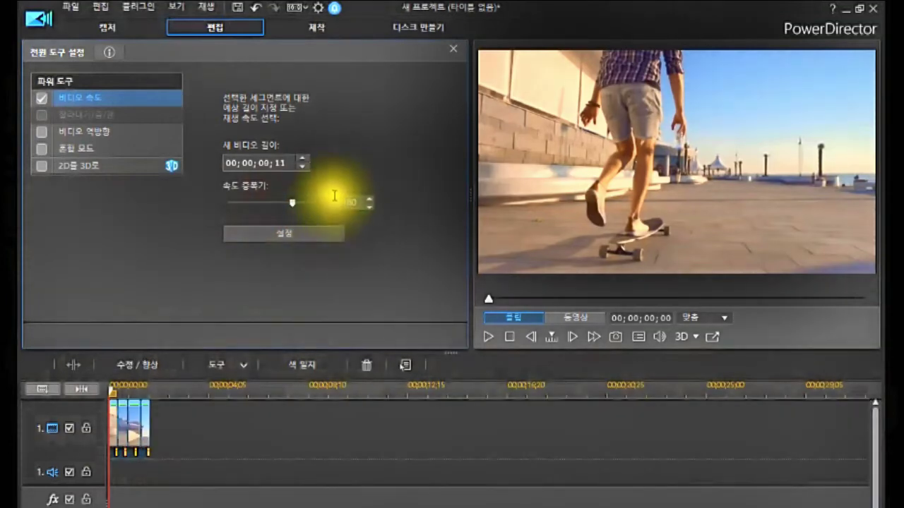
{"action": "left_click", "coordinate": [334, 204]}
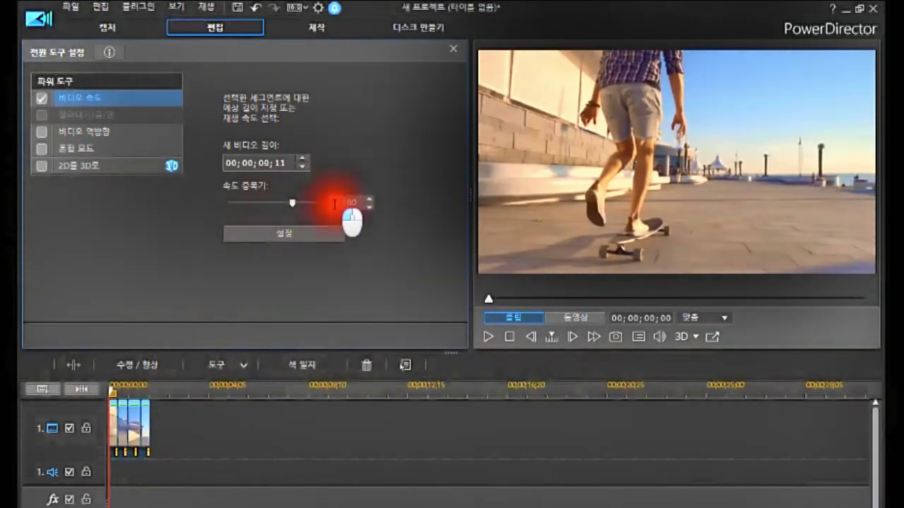
{"action": "left_click_drag", "start_coordinate": [335, 204], "coordinate": [355, 199]}
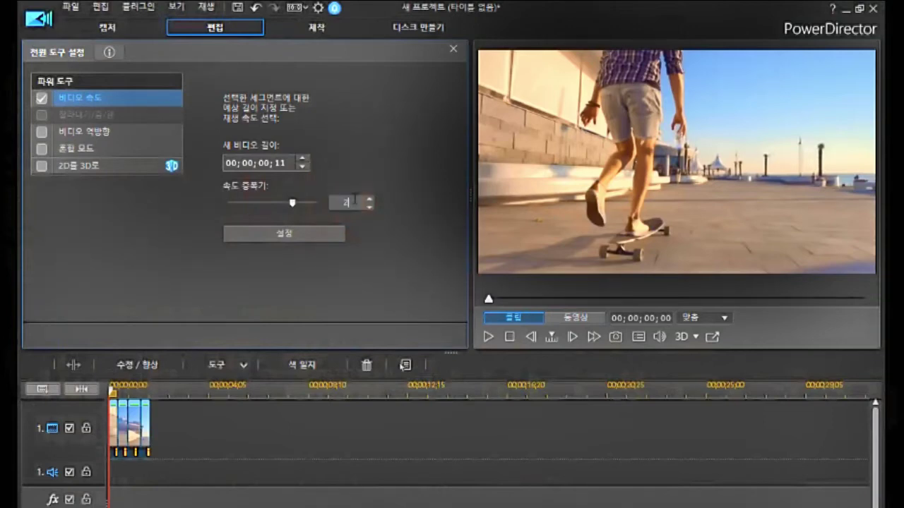
{"action": "key", "text": "Return"}
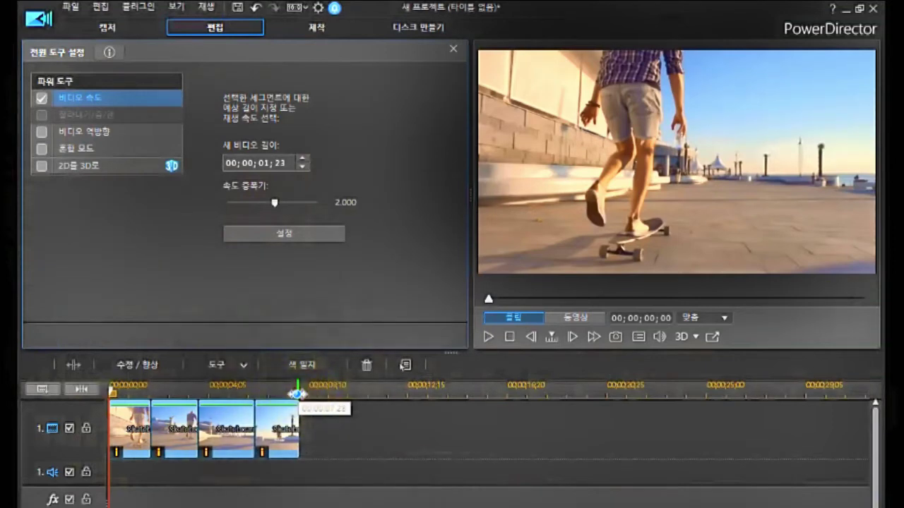
Play the four sped-up Skateboard segments from the start to check the faster playback.
{"action": "left_click", "coordinate": [486, 339]}
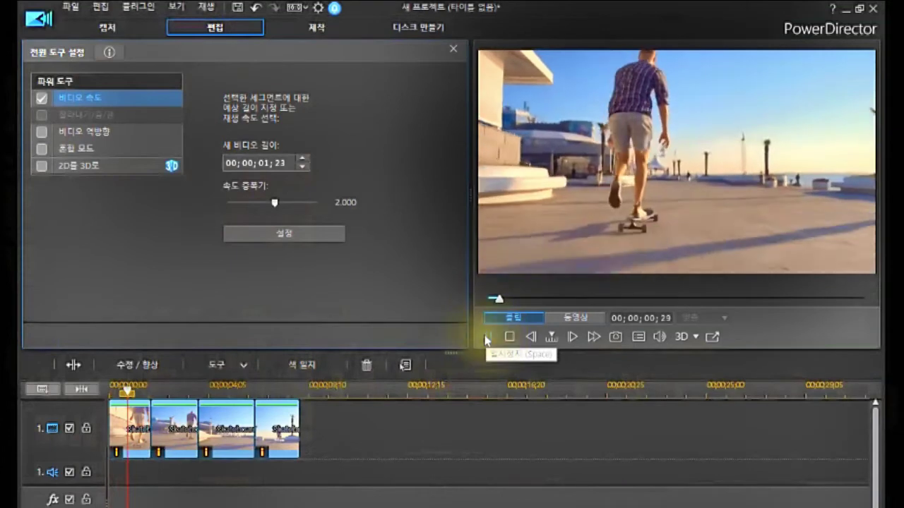
{"action": "left_click", "coordinate": [486, 339]}
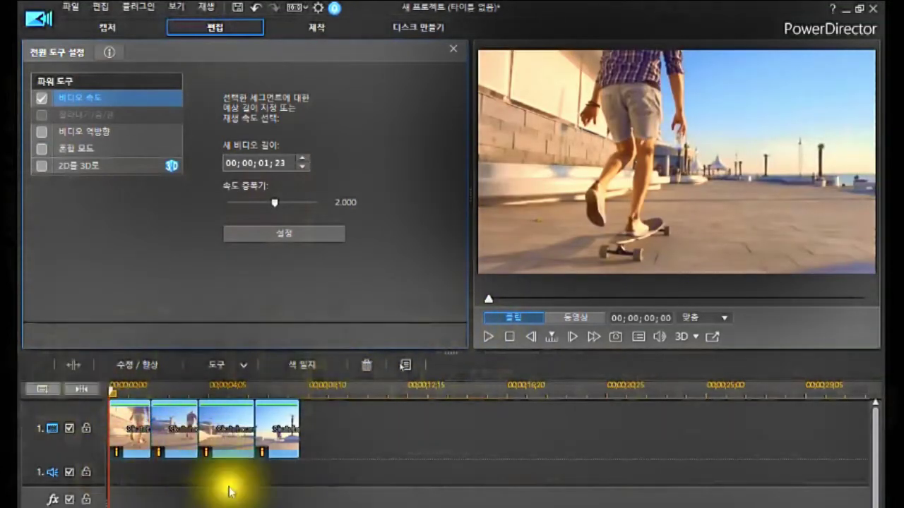
{"action": "left_click", "coordinate": [486, 337]}
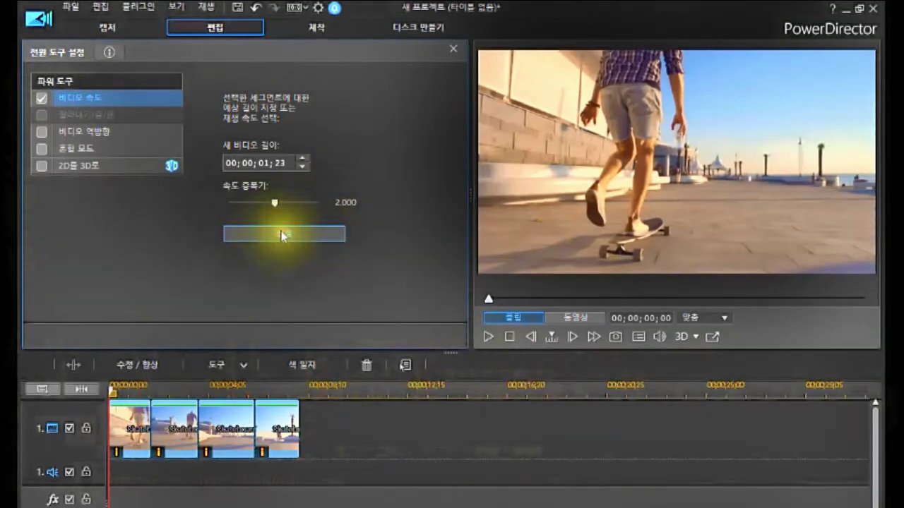
Set the video speed audio option to remove audio (오디오 제거) and apply it.
{"action": "left_click", "coordinate": [282, 235]}
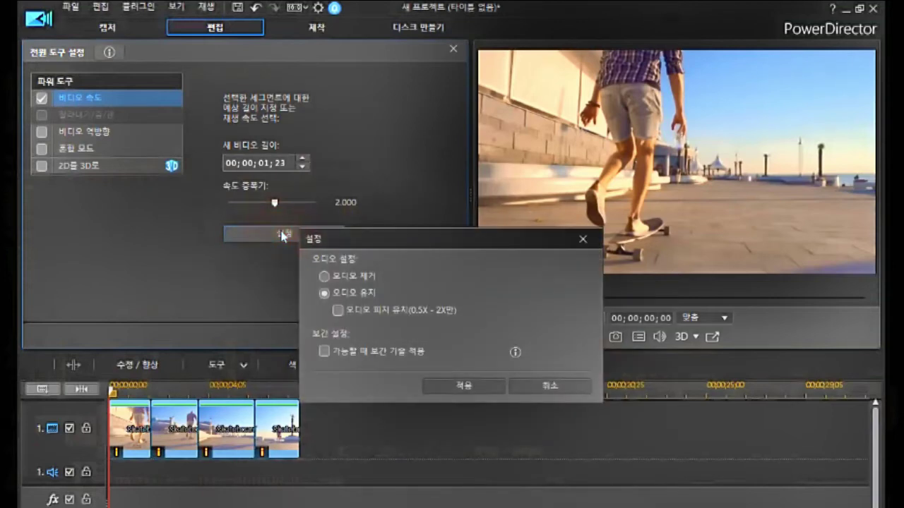
{"action": "left_click", "coordinate": [324, 277]}
{"action": "left_click", "coordinate": [464, 384]}
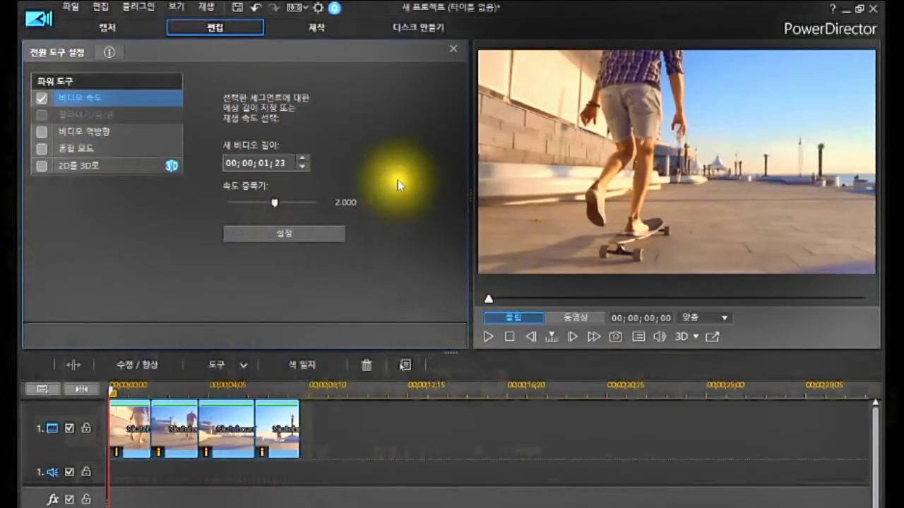
Close the power tool settings and delete all four Skateboard segments from the video track.
{"action": "left_click", "coordinate": [448, 48]}
{"action": "left_click", "coordinate": [450, 50]}
{"action": "left_click", "coordinate": [322, 409]}
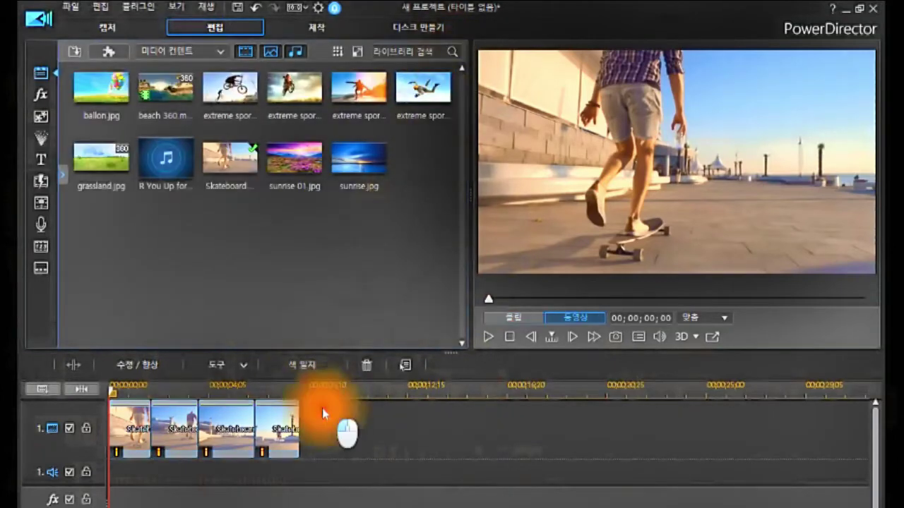
{"action": "left_click_drag", "start_coordinate": [322, 413], "coordinate": [142, 456]}
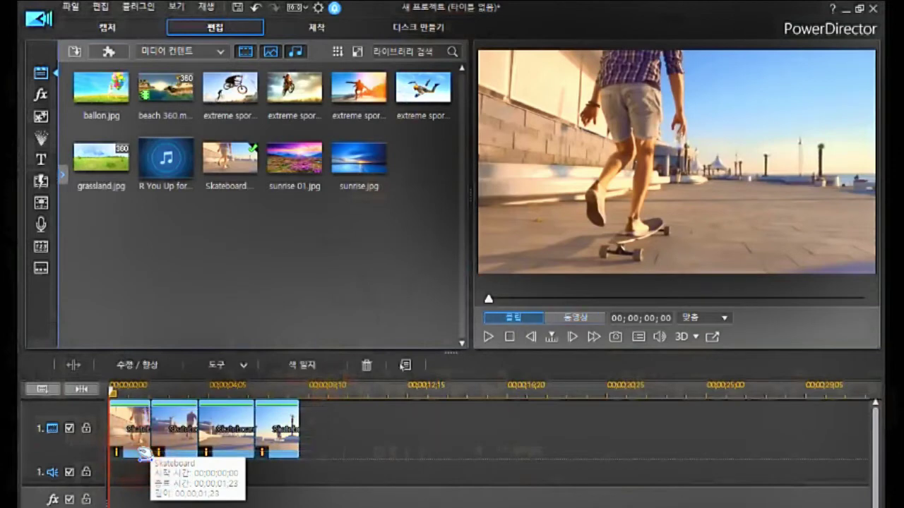
{"action": "key", "text": "Delete"}
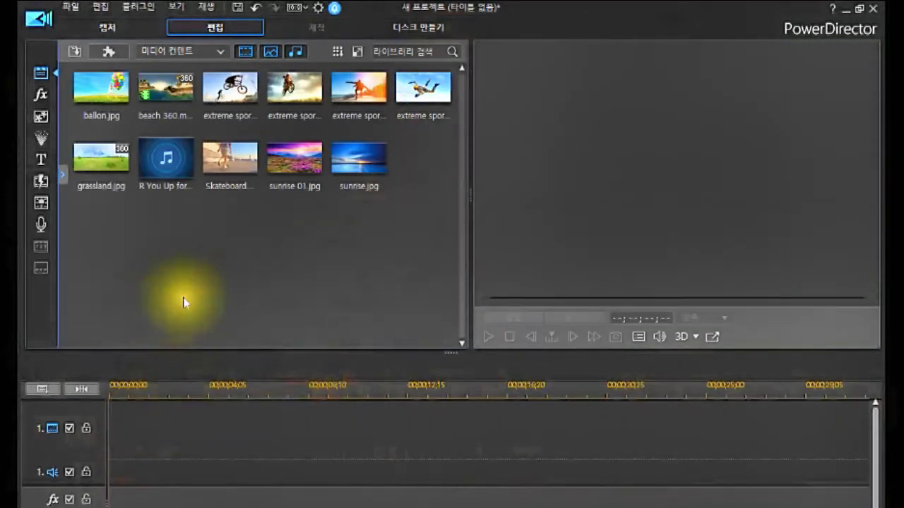
Add the Skateboard clip from the media library to the start of the video track and select it.
{"action": "left_click_drag", "start_coordinate": [230, 161], "coordinate": [95, 425]}
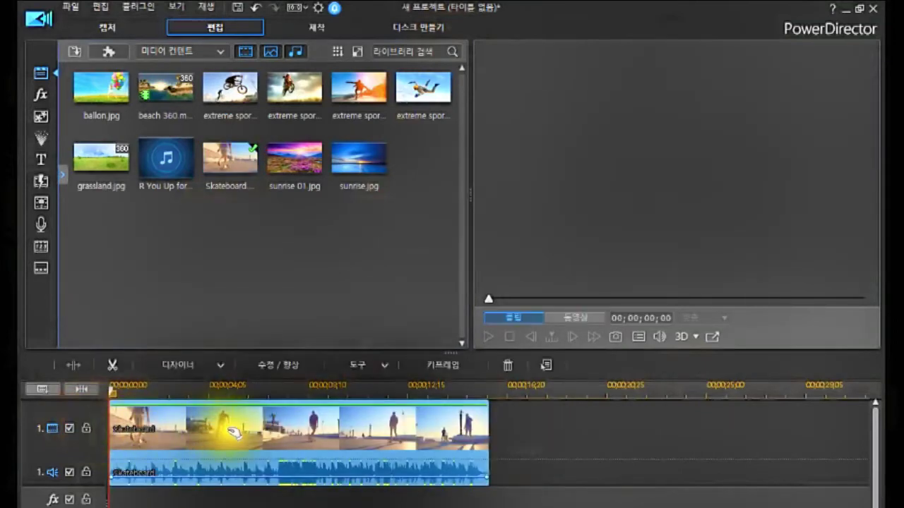
{"action": "left_click", "coordinate": [234, 432]}
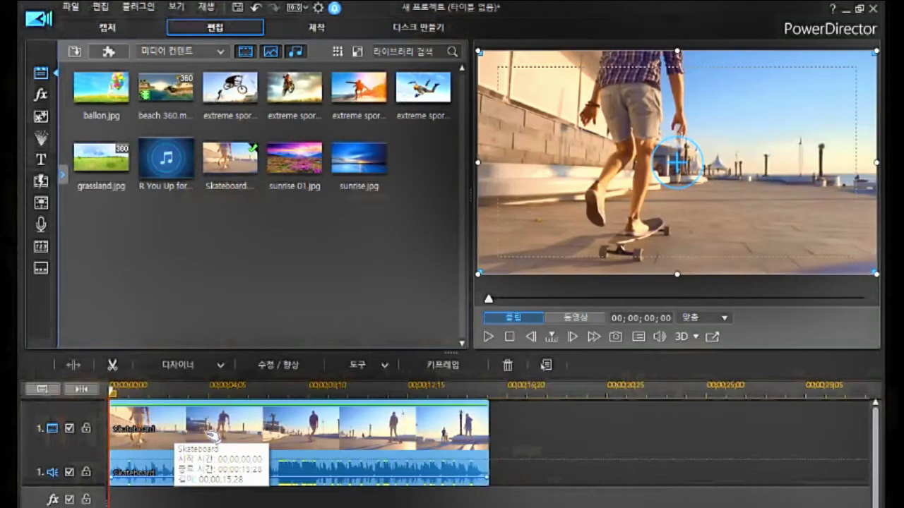
{"action": "left_click", "coordinate": [242, 427]}
{"action": "left_click", "coordinate": [246, 431]}
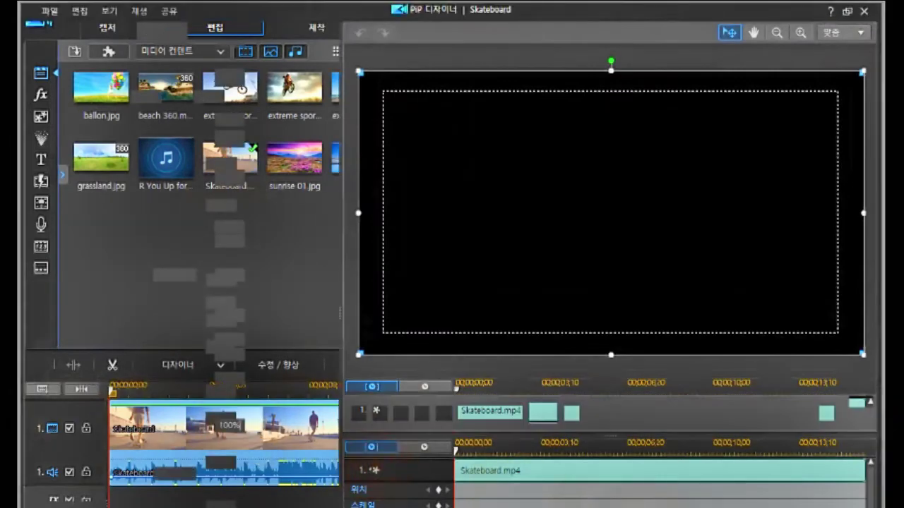
{"action": "key", "text": "Escape"}
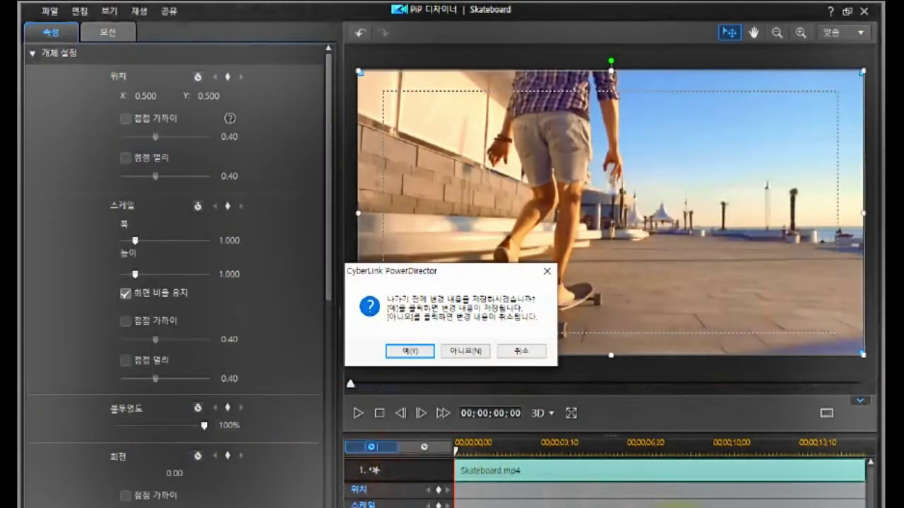
{"action": "left_click", "coordinate": [475, 352]}
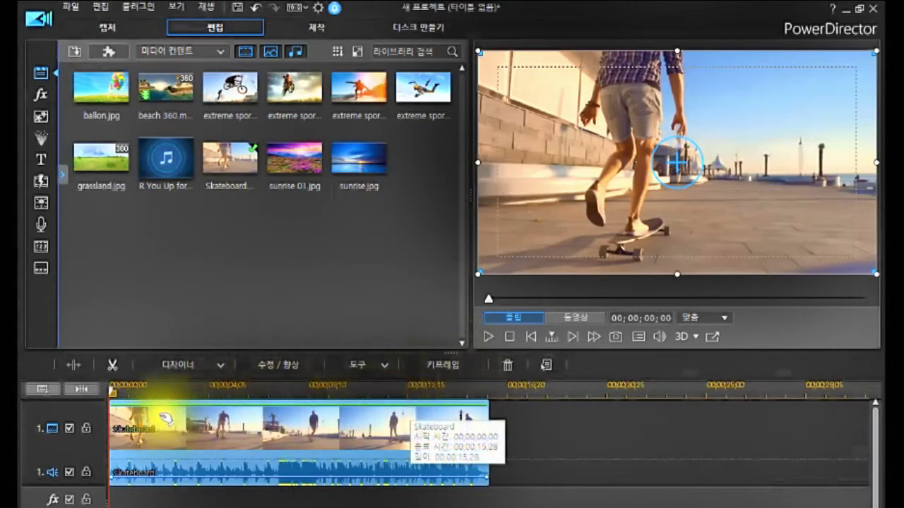
Fit the whole Skateboard clip to the timeline width, make the video track taller, and select the clip.
{"action": "left_click", "coordinate": [87, 389]}
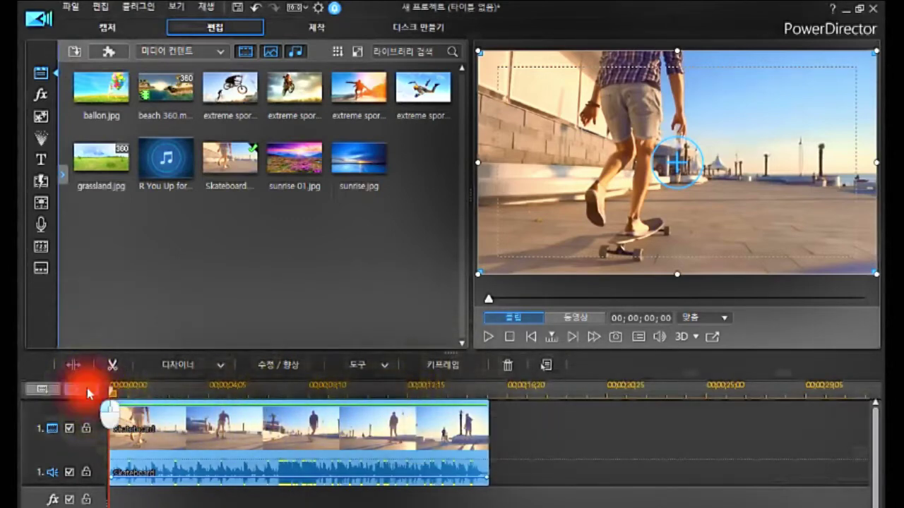
{"action": "left_click", "coordinate": [96, 453]}
{"action": "left_click_drag", "start_coordinate": [95, 453], "coordinate": [97, 472]}
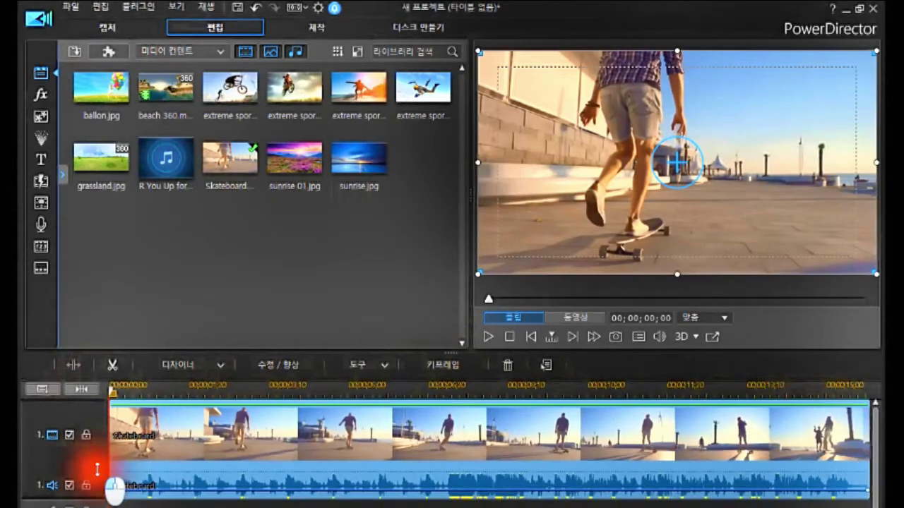
{"action": "left_click", "coordinate": [289, 424]}
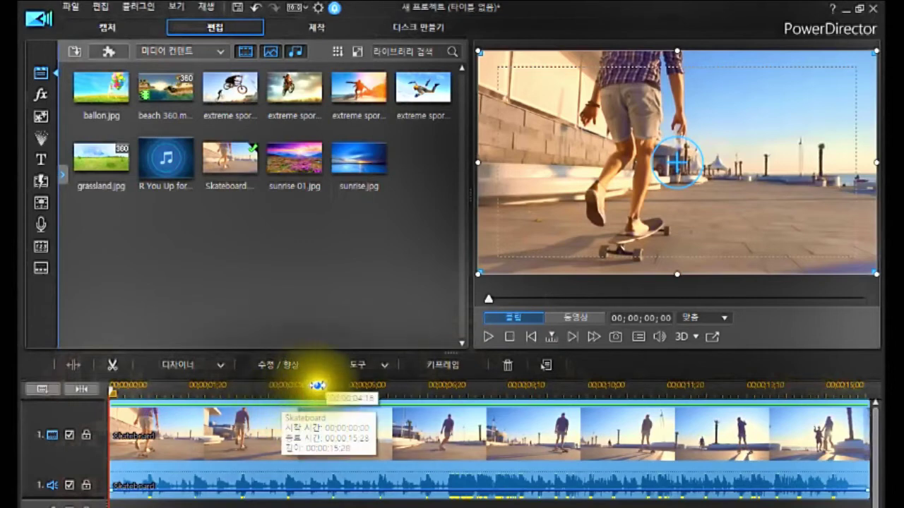
Open the video speed (비디오 속도) power tool for the Skateboard clip and close its designer to reach the power tool settings.
{"action": "left_click", "coordinate": [383, 366]}
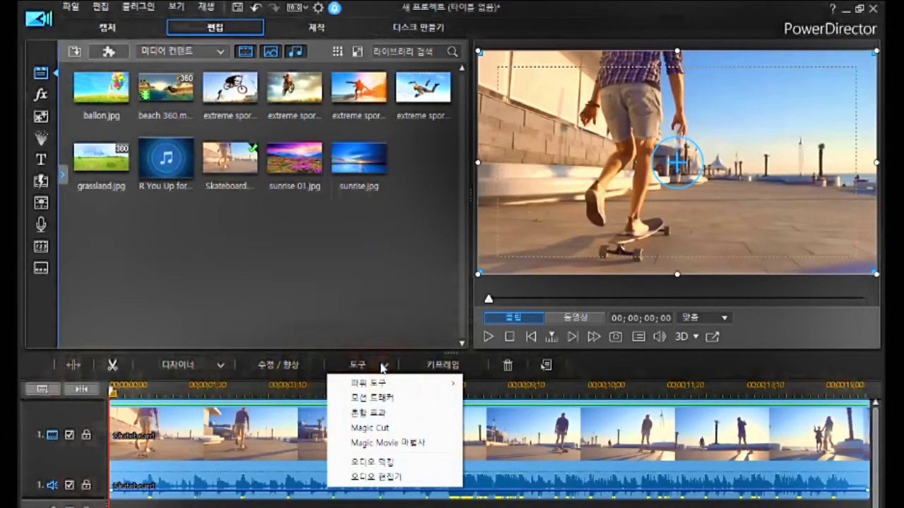
{"action": "mouse_move", "coordinate": [368, 385]}
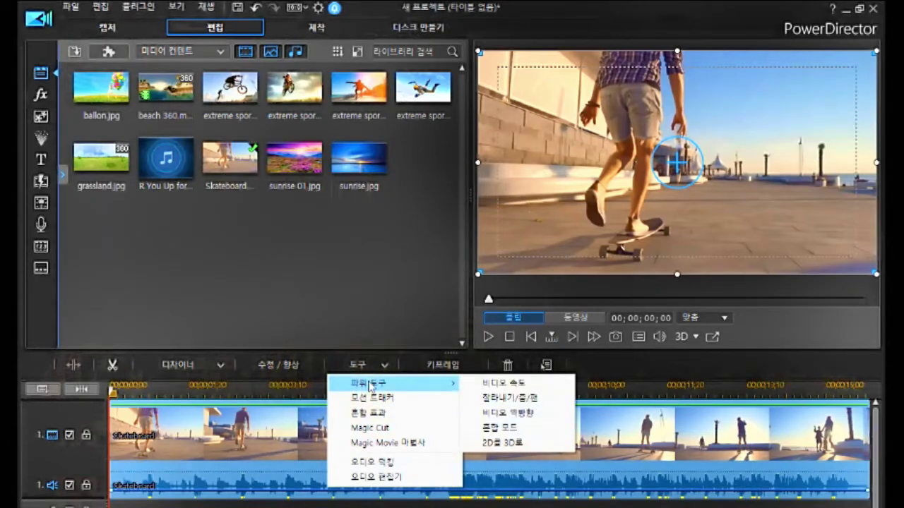
{"action": "left_click", "coordinate": [494, 385]}
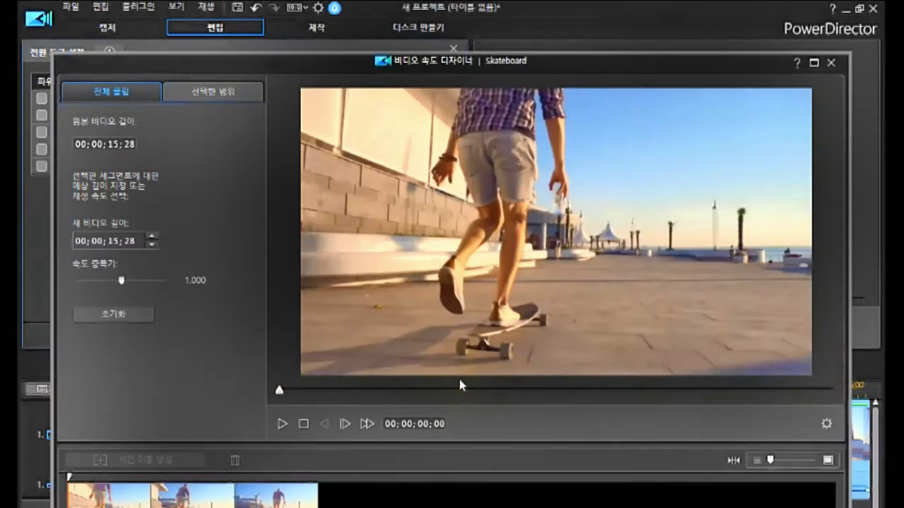
{"action": "left_click", "coordinate": [832, 64]}
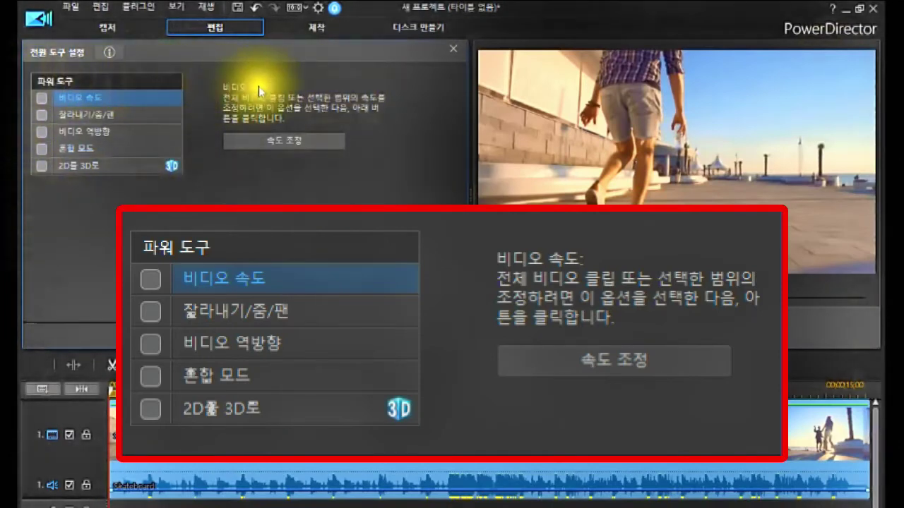
Enable video speed in the power tool settings, open the speed designer, and reposition and shrink its window to fit the screen.
{"action": "left_click", "coordinate": [40, 97]}
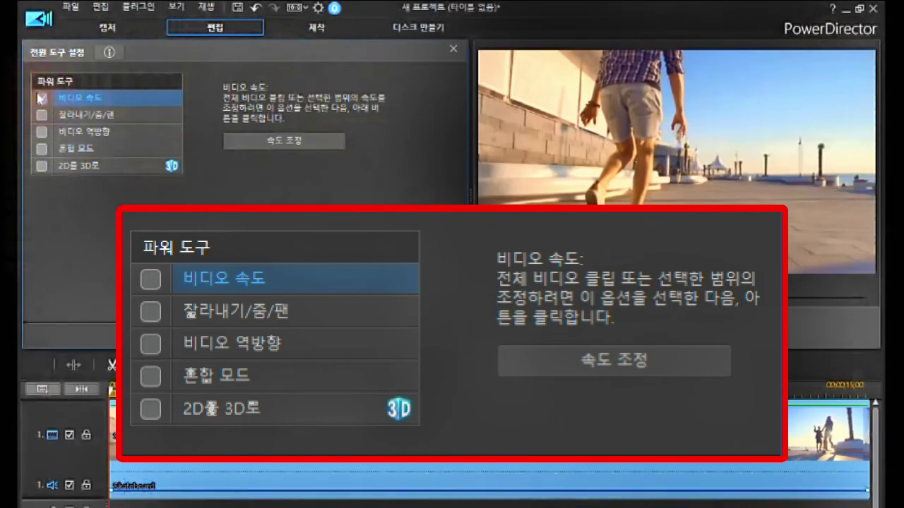
{"action": "left_click", "coordinate": [286, 143]}
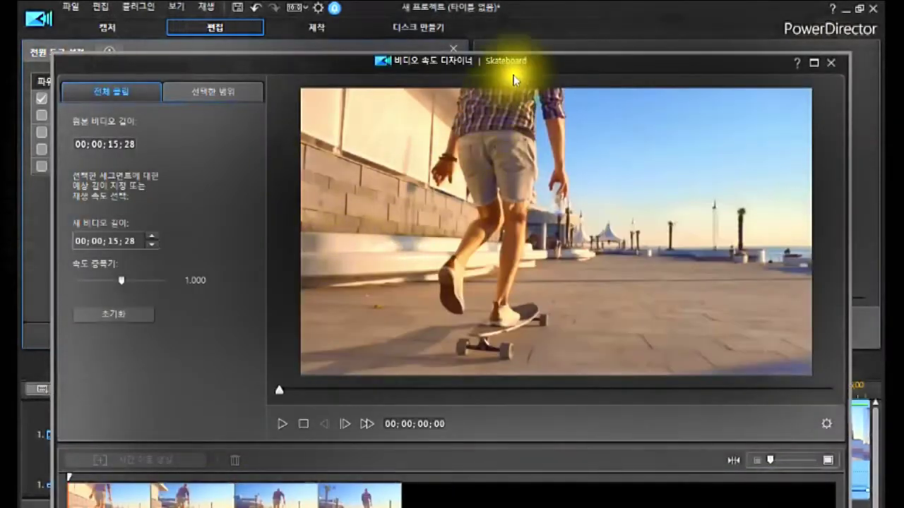
{"action": "left_click_drag", "start_coordinate": [505, 65], "coordinate": [524, 29]}
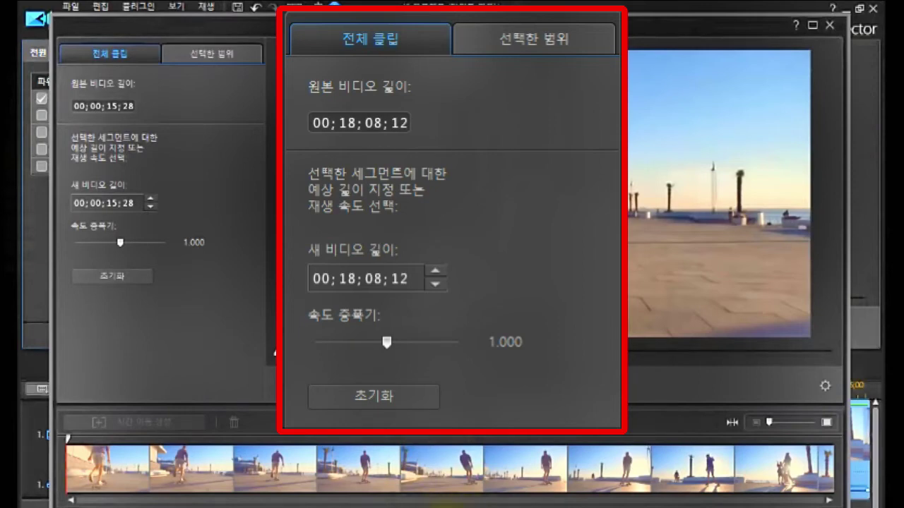
{"action": "left_click_drag", "start_coordinate": [440, 507], "coordinate": [441, 473]}
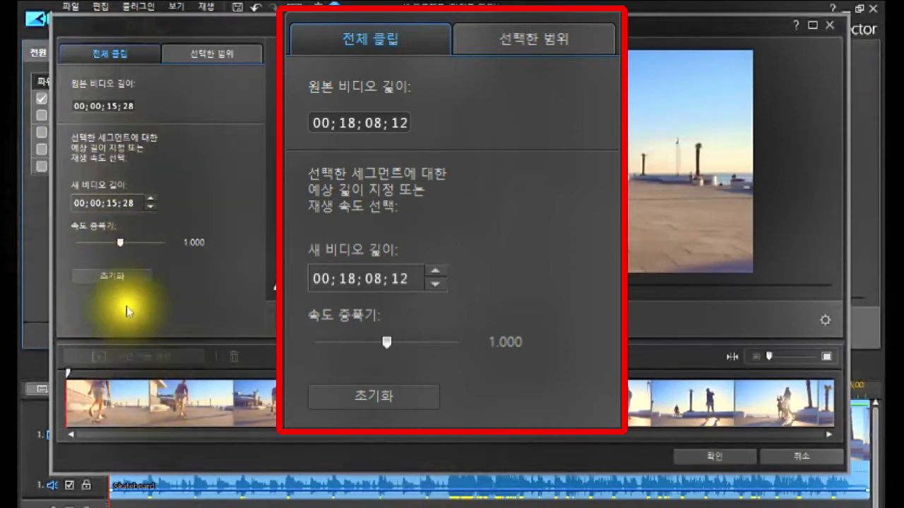
Try faster and slower speed multipliers on the entire clip, including 3.180 and 23.640, resetting the speed after the trials.
{"action": "mouse_move", "coordinate": [120, 245]}
{"action": "left_mouse_down"}
{"action": "mouse_move", "coordinate": [143, 247]}
{"action": "mouse_move", "coordinate": [85, 260]}
{"action": "mouse_move", "coordinate": [124, 259]}
{"action": "left_mouse_up"}
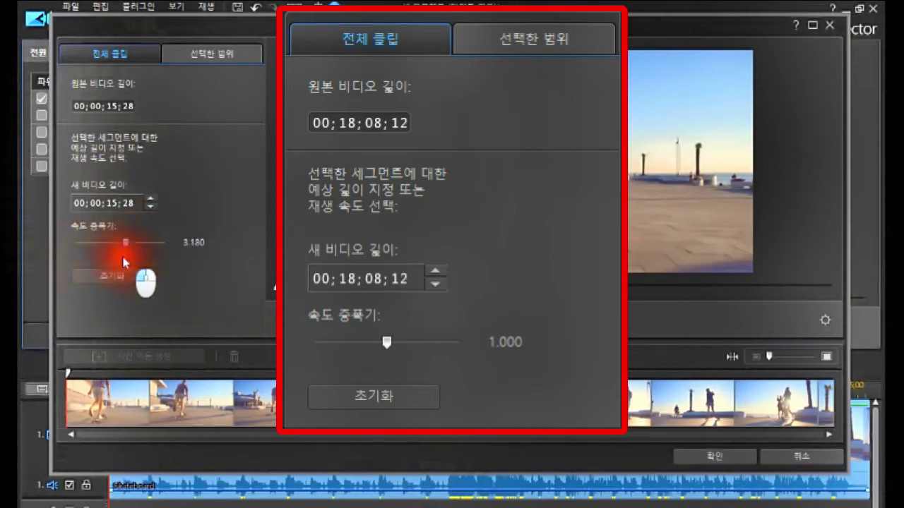
{"action": "left_click", "coordinate": [178, 245]}
{"action": "left_click_drag", "start_coordinate": [179, 245], "coordinate": [205, 242]}
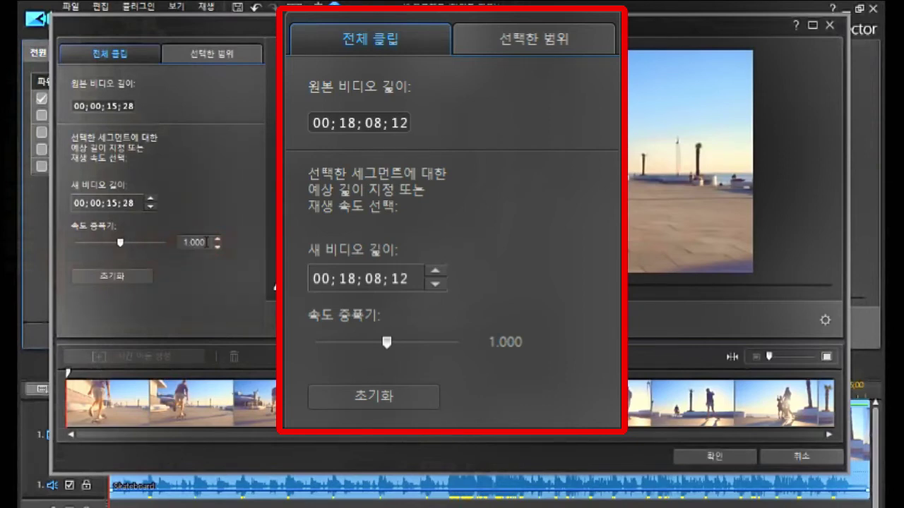
{"action": "left_click", "coordinate": [120, 244]}
{"action": "left_click_drag", "start_coordinate": [120, 247], "coordinate": [146, 252]}
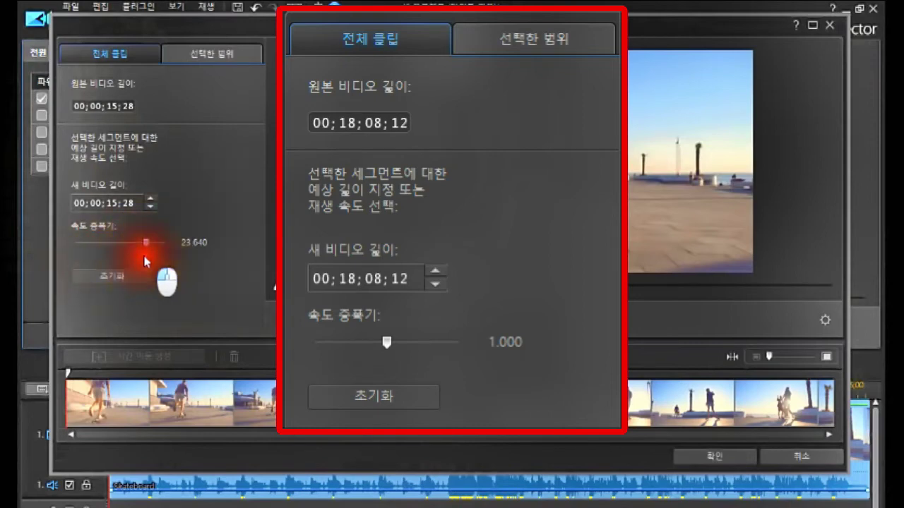
{"action": "left_click", "coordinate": [106, 277]}
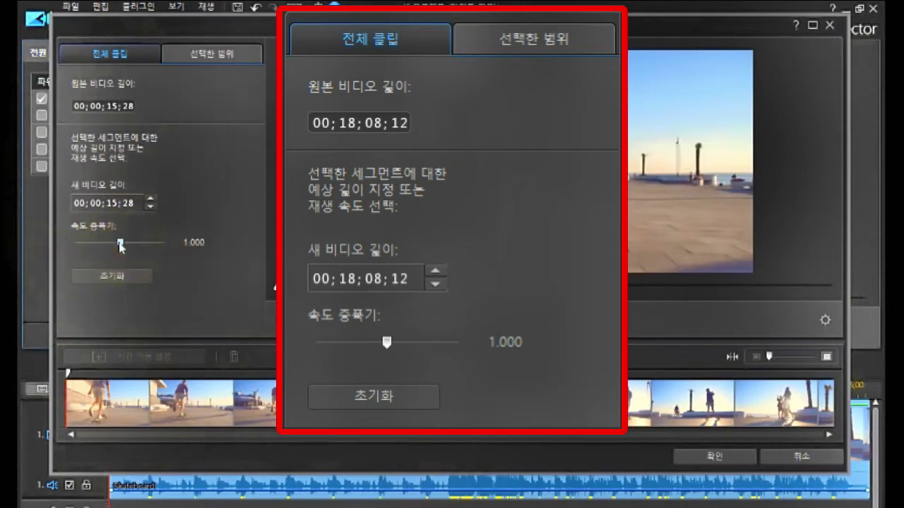
{"action": "left_click_drag", "start_coordinate": [120, 245], "coordinate": [95, 324]}
{"action": "left_click", "coordinate": [115, 277]}
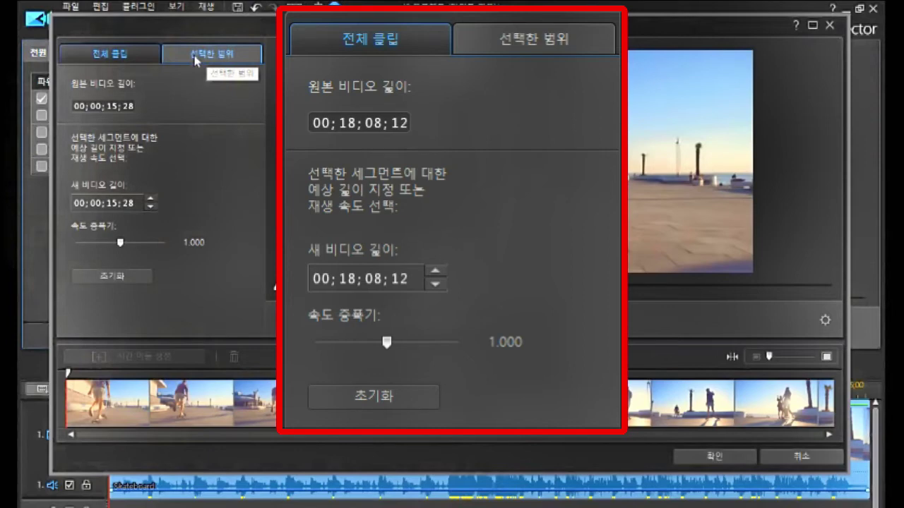
Switch to selected-range speed (선택한 범위) and create a time shift segment starting at about 00;00;05;06.
{"action": "left_click", "coordinate": [195, 61]}
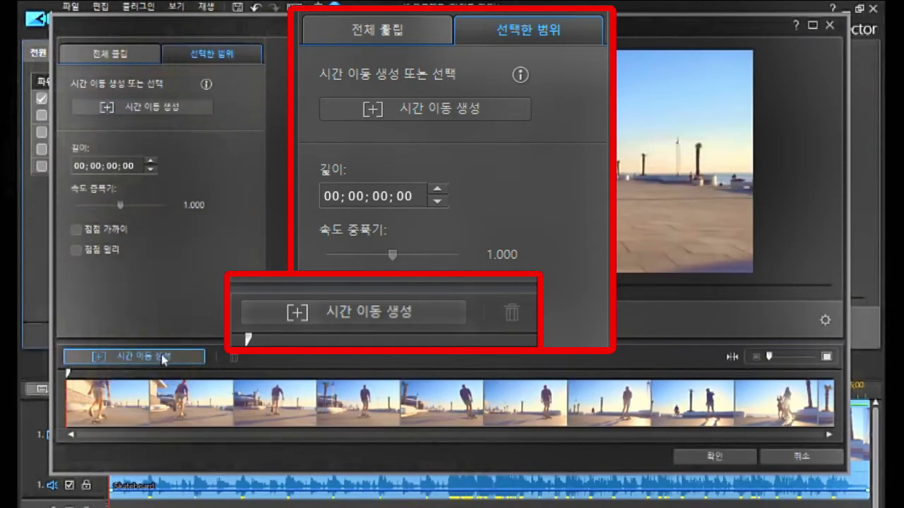
{"action": "left_click", "coordinate": [69, 372]}
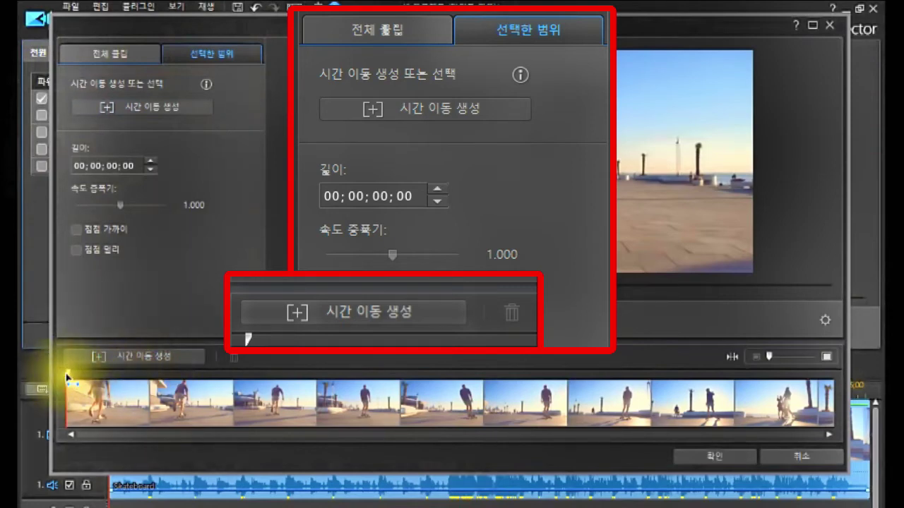
{"action": "left_click", "coordinate": [68, 373]}
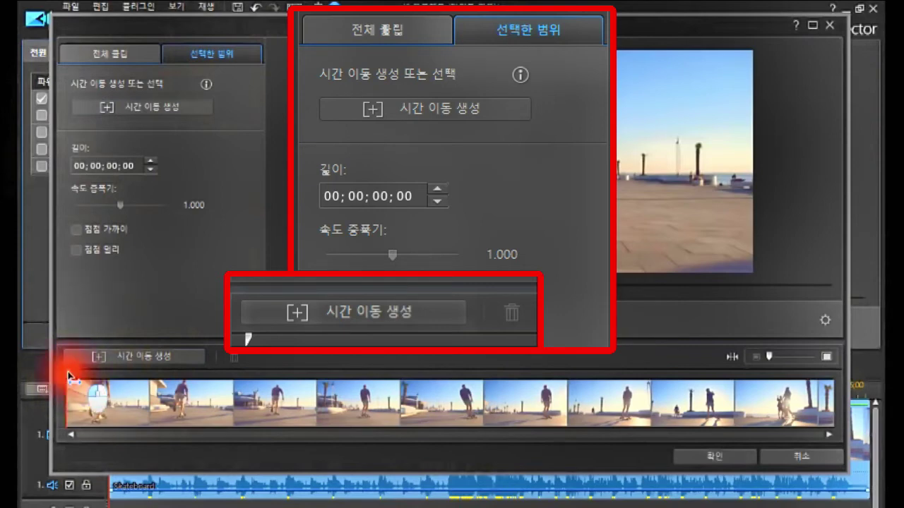
{"action": "mouse_move", "coordinate": [69, 374]}
{"action": "left_mouse_down"}
{"action": "mouse_move", "coordinate": [117, 415]}
{"action": "mouse_move", "coordinate": [173, 411]}
{"action": "left_mouse_up"}
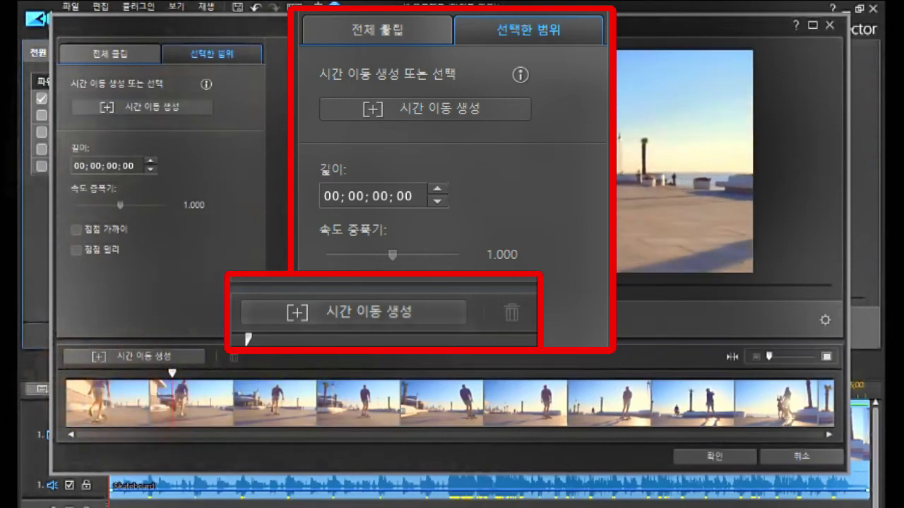
{"action": "left_click", "coordinate": [274, 374]}
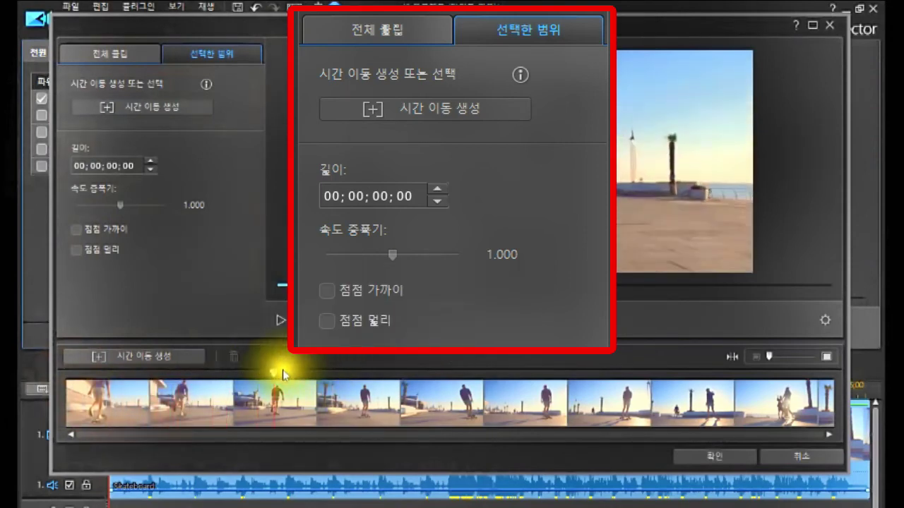
{"action": "mouse_move", "coordinate": [274, 374]}
{"action": "left_mouse_down"}
{"action": "mouse_move", "coordinate": [244, 401]}
{"action": "mouse_move", "coordinate": [203, 417]}
{"action": "mouse_move", "coordinate": [226, 411]}
{"action": "mouse_move", "coordinate": [312, 426]}
{"action": "mouse_move", "coordinate": [320, 417]}
{"action": "left_mouse_up"}
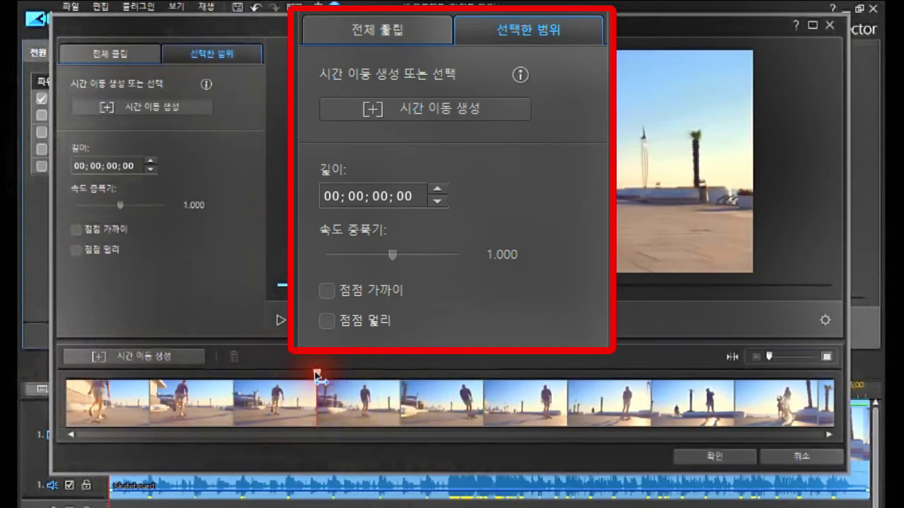
{"action": "left_click", "coordinate": [114, 362]}
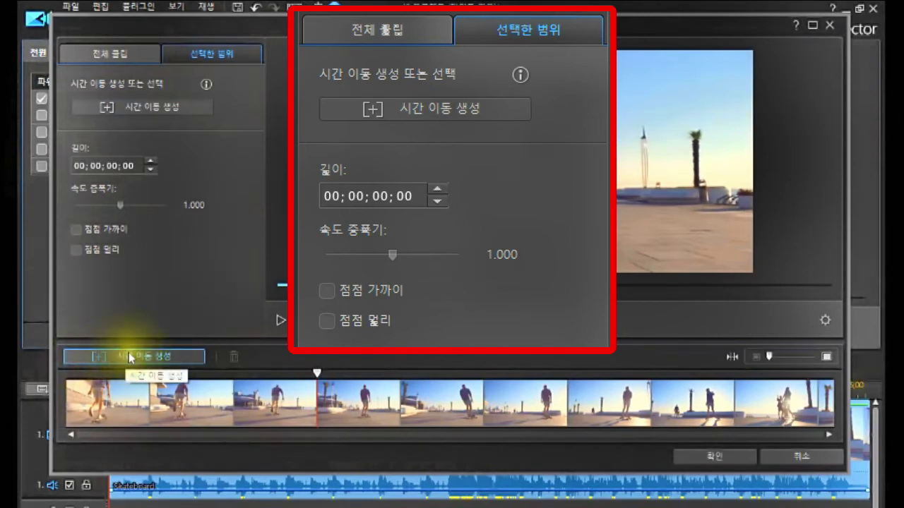
{"action": "left_click", "coordinate": [129, 357]}
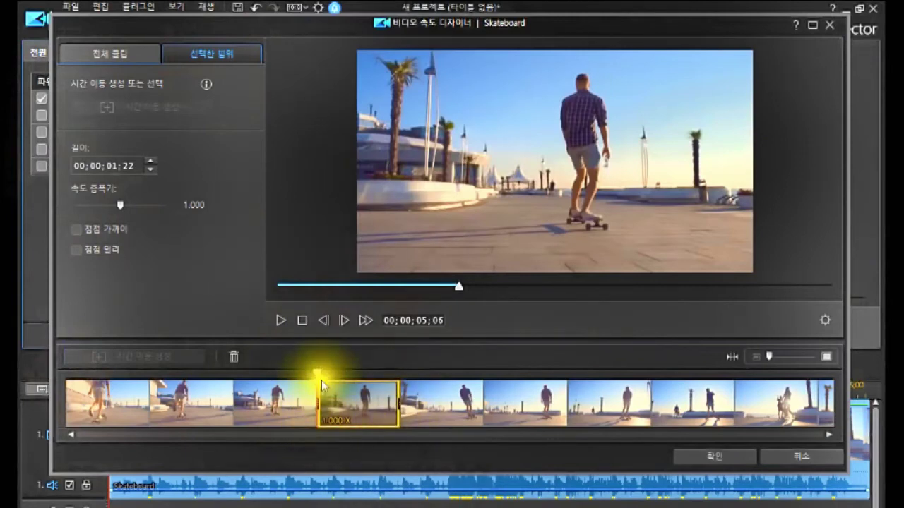
Adjust the time shift segment to run from about 00;00;04;10 to 00;00;07;28, and place the playhead inside it at about 00;00;05;20.
{"action": "left_click", "coordinate": [393, 402]}
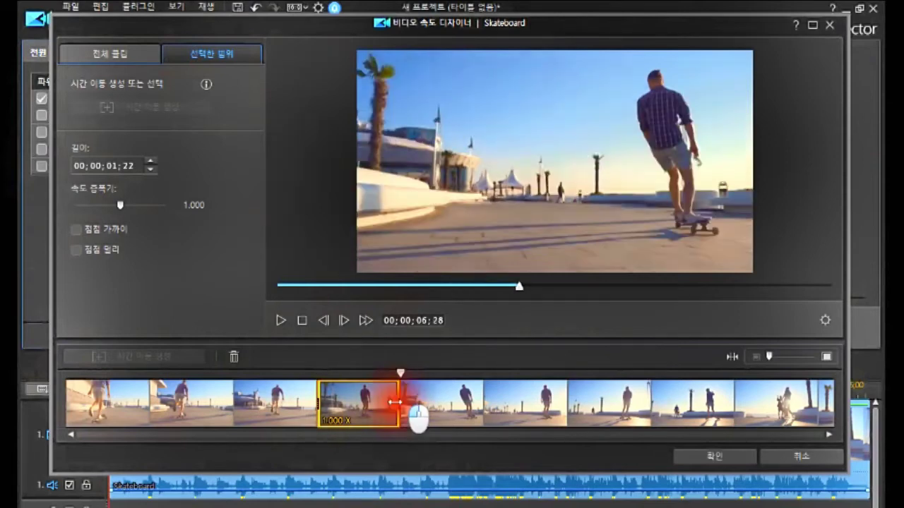
{"action": "left_click_drag", "start_coordinate": [395, 401], "coordinate": [485, 428]}
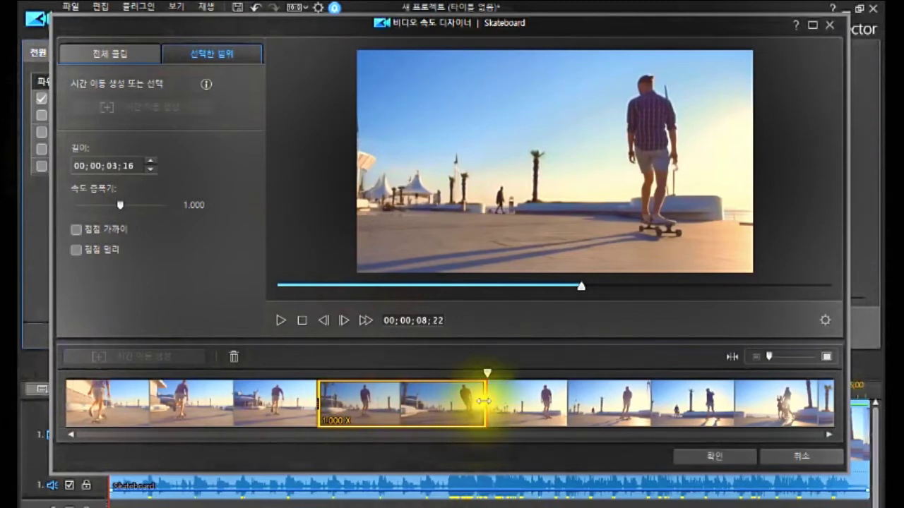
{"action": "left_click_drag", "start_coordinate": [483, 401], "coordinate": [493, 439]}
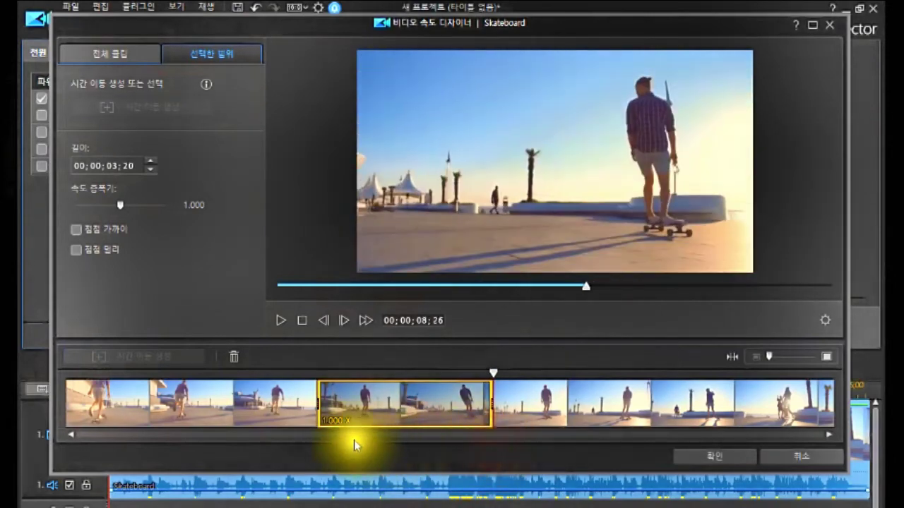
{"action": "left_click", "coordinate": [318, 404]}
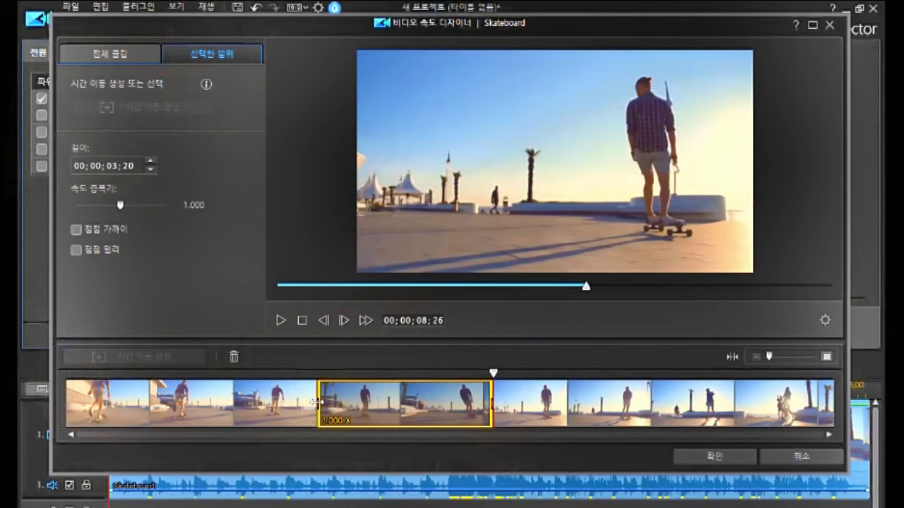
{"action": "left_click", "coordinate": [317, 403]}
{"action": "left_click_drag", "start_coordinate": [317, 402], "coordinate": [274, 448]}
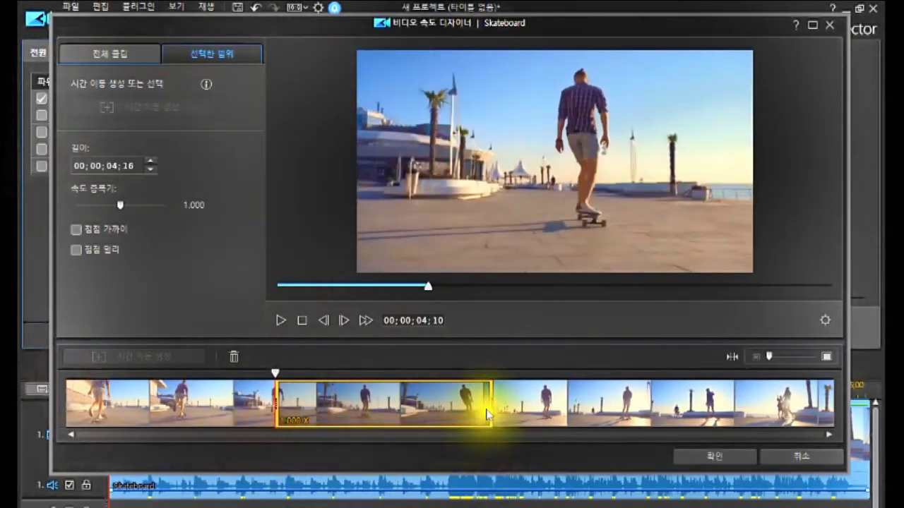
{"action": "left_click_drag", "start_coordinate": [490, 405], "coordinate": [446, 424]}
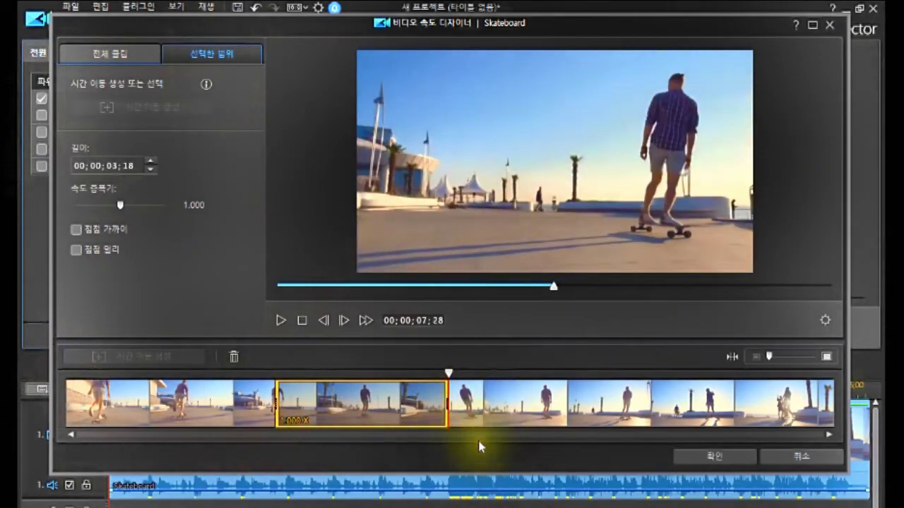
{"action": "left_click", "coordinate": [354, 404]}
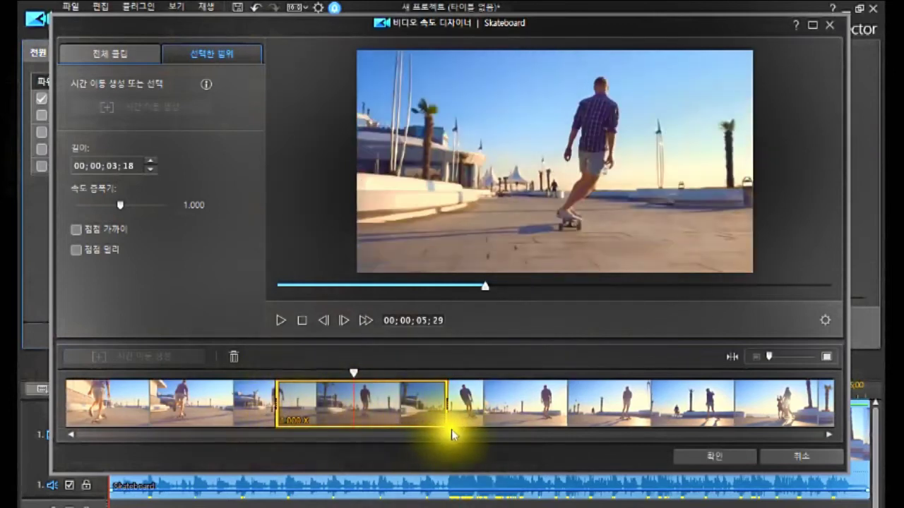
{"action": "left_click", "coordinate": [340, 409]}
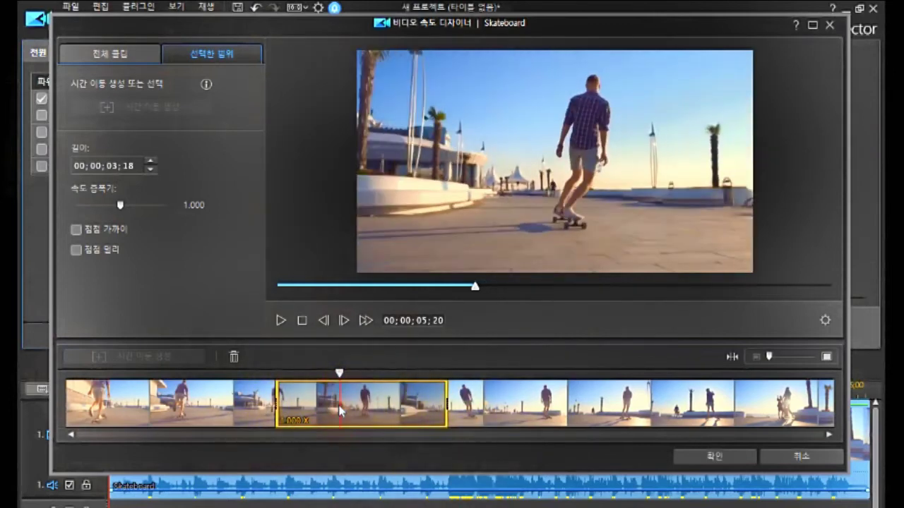
Try a faster speed multiplier of about 8.360 and then 6.180 on the selected time shift segment.
{"action": "left_click", "coordinate": [339, 411]}
{"action": "left_click", "coordinate": [340, 411]}
{"action": "left_click_drag", "start_coordinate": [120, 206], "coordinate": [139, 226]}
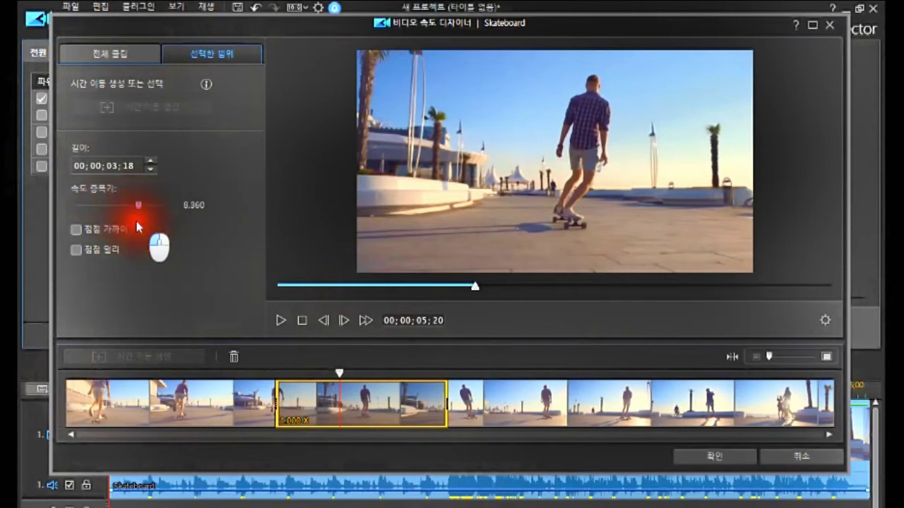
{"action": "left_click_drag", "start_coordinate": [138, 226], "coordinate": [134, 206]}
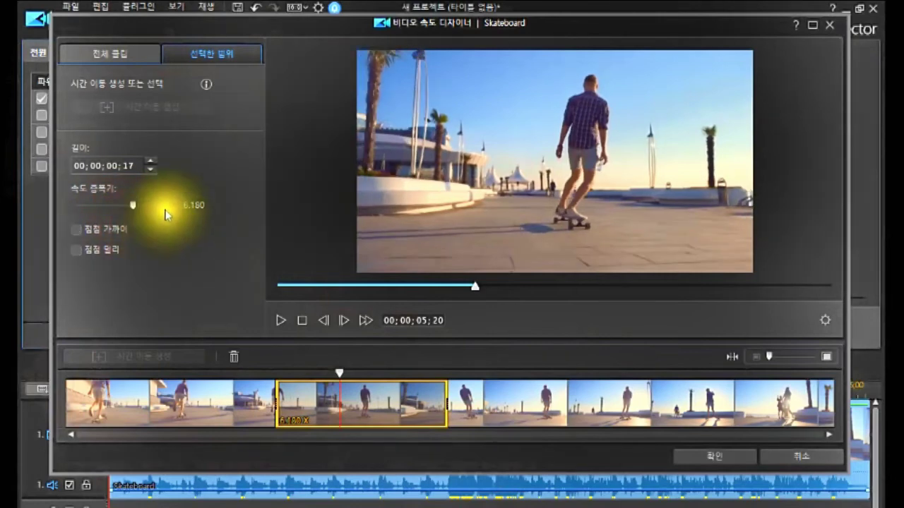
Set the speed multiplier of the selected time shift segment to 3.000.
{"action": "left_click", "coordinate": [178, 206]}
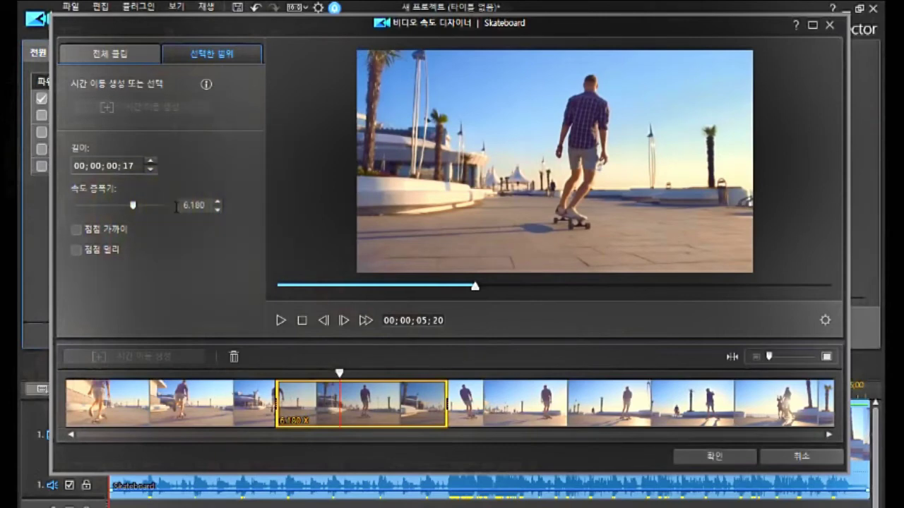
{"action": "left_click_drag", "start_coordinate": [178, 206], "coordinate": [221, 203]}
{"action": "key", "text": "BackSpace"}
{"action": "type", "text": "3"}
{"action": "key", "text": "Return"}
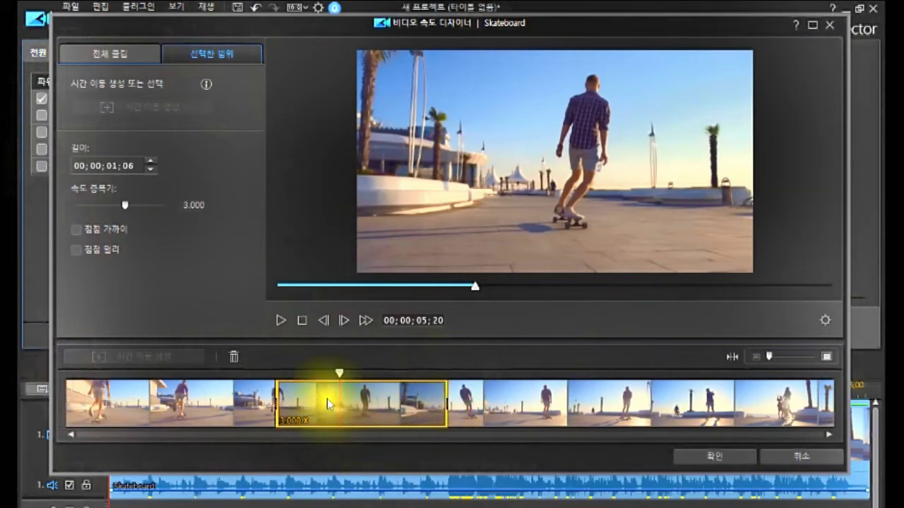
Play the clip preview from the beginning to check the sped-up time shift segment, and stop playback.
{"action": "left_click", "coordinate": [303, 322]}
{"action": "left_click", "coordinate": [284, 322]}
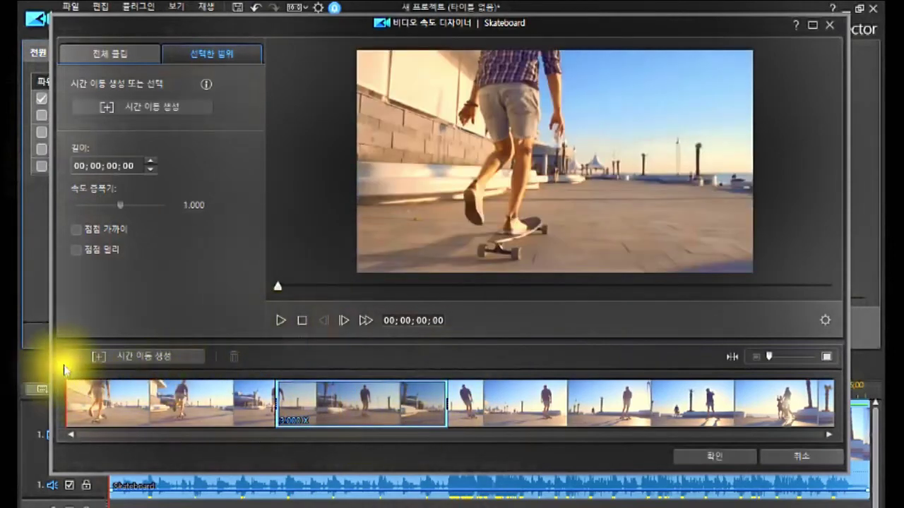
{"action": "left_click", "coordinate": [280, 321]}
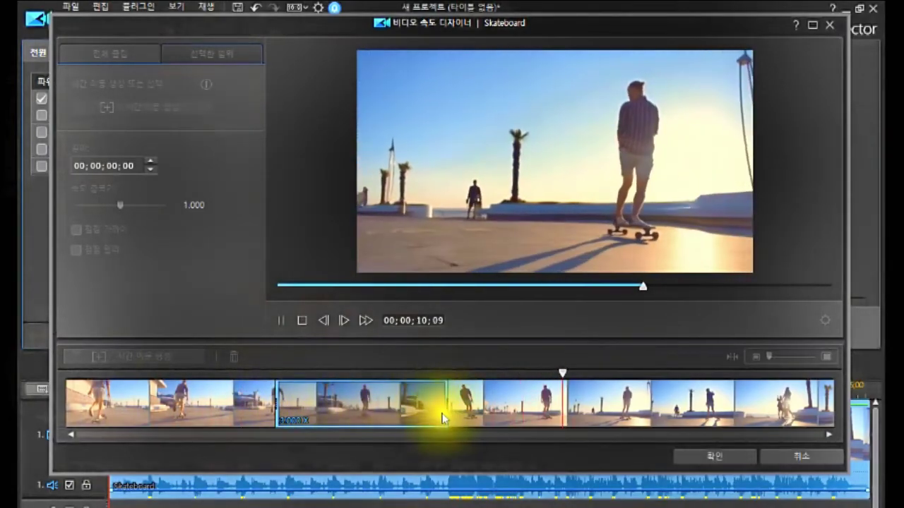
{"action": "left_click", "coordinate": [446, 367]}
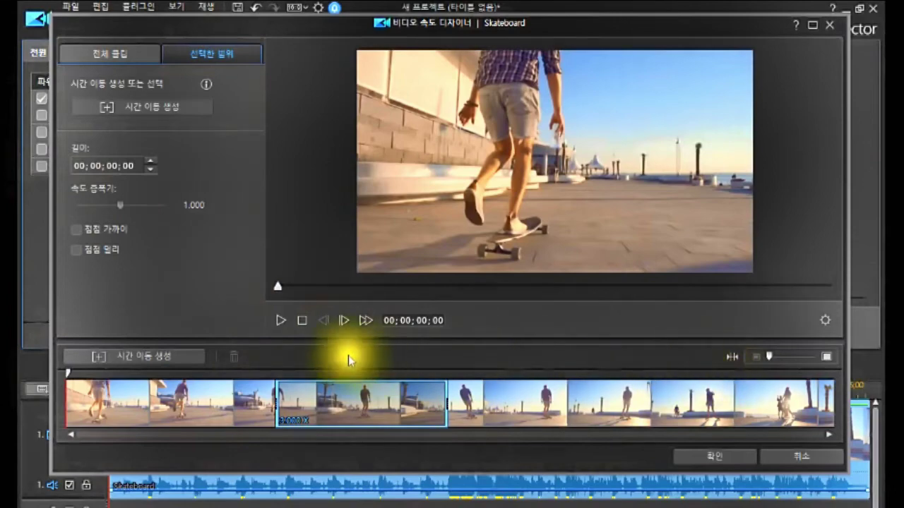
Create a second time shift segment (시간 이동 생성) in the clip, starting at about 00;00;11;17.
{"action": "left_click_drag", "start_coordinate": [278, 291], "coordinate": [598, 375]}
{"action": "left_click_drag", "start_coordinate": [509, 378], "coordinate": [622, 403]}
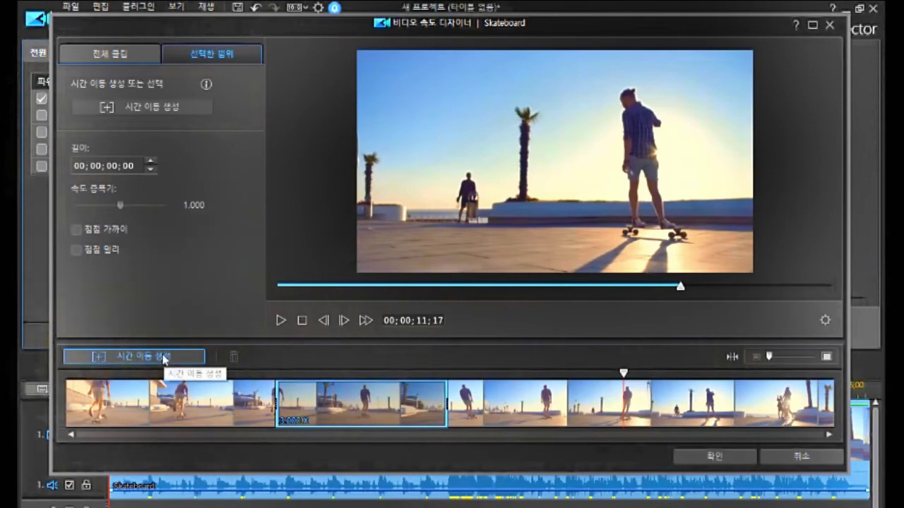
{"action": "left_click", "coordinate": [163, 358]}
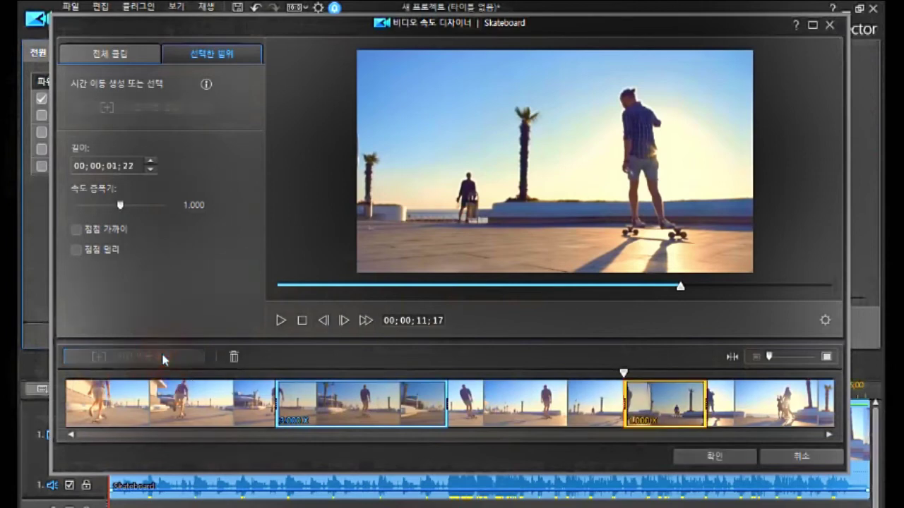
Adjust the second time shift segment to run from about 00;00;10;11 to 00;00;13;18.
{"action": "left_click", "coordinate": [622, 401]}
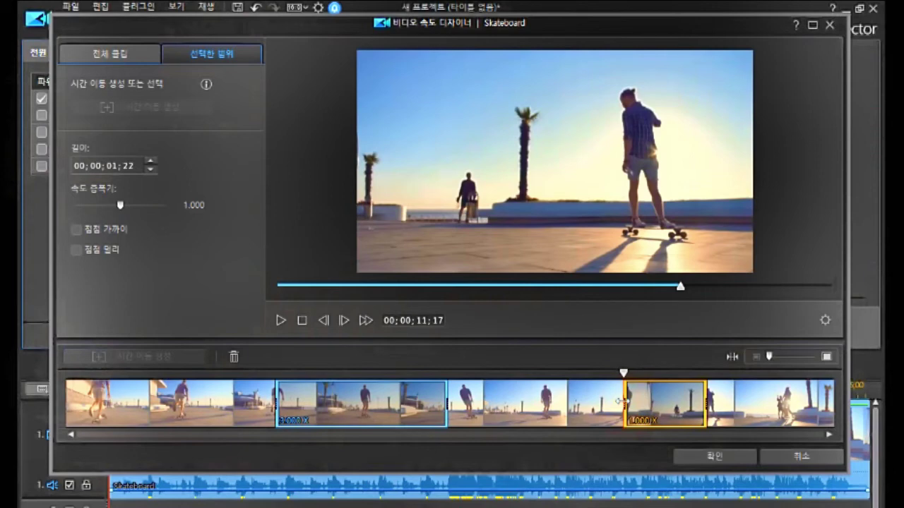
{"action": "left_click", "coordinate": [623, 401]}
{"action": "left_click_drag", "start_coordinate": [622, 401], "coordinate": [567, 423]}
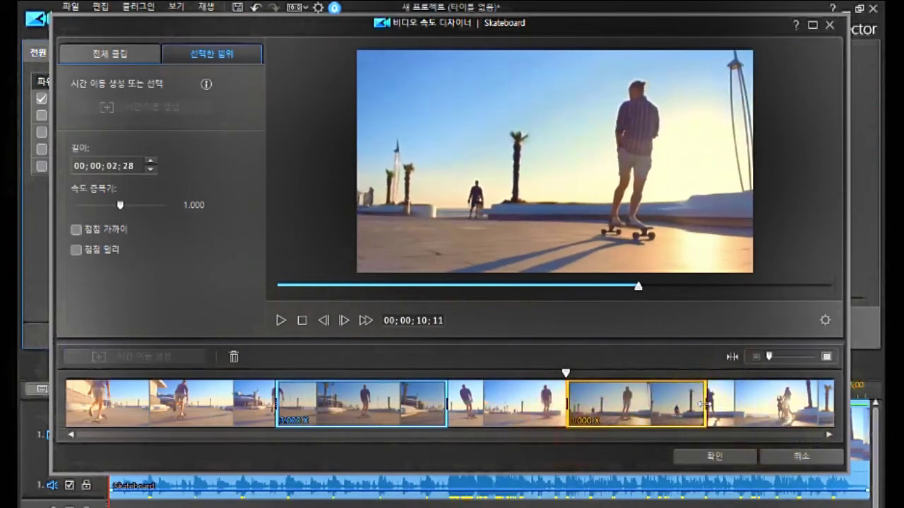
{"action": "mouse_move", "coordinate": [702, 404]}
{"action": "left_mouse_down"}
{"action": "mouse_move", "coordinate": [705, 381]}
{"action": "mouse_move", "coordinate": [704, 413]}
{"action": "mouse_move", "coordinate": [699, 404]}
{"action": "left_mouse_up"}
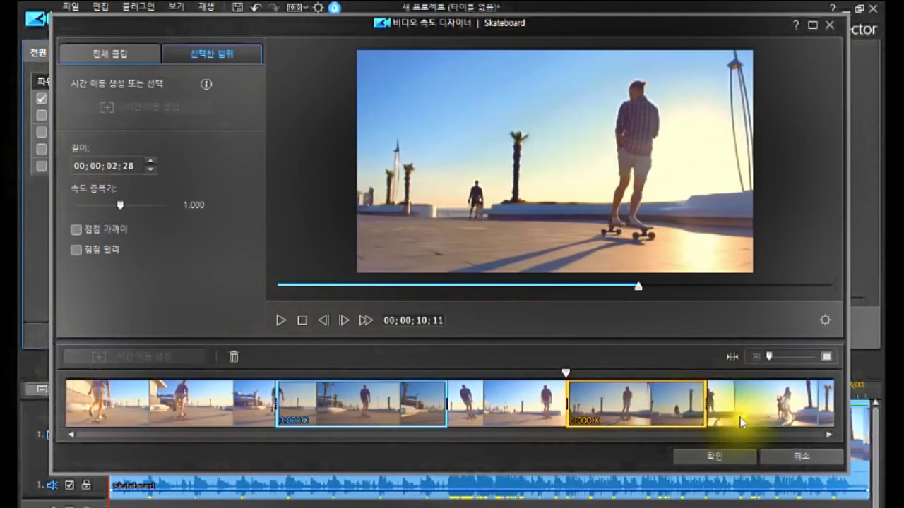
{"action": "left_click", "coordinate": [704, 402]}
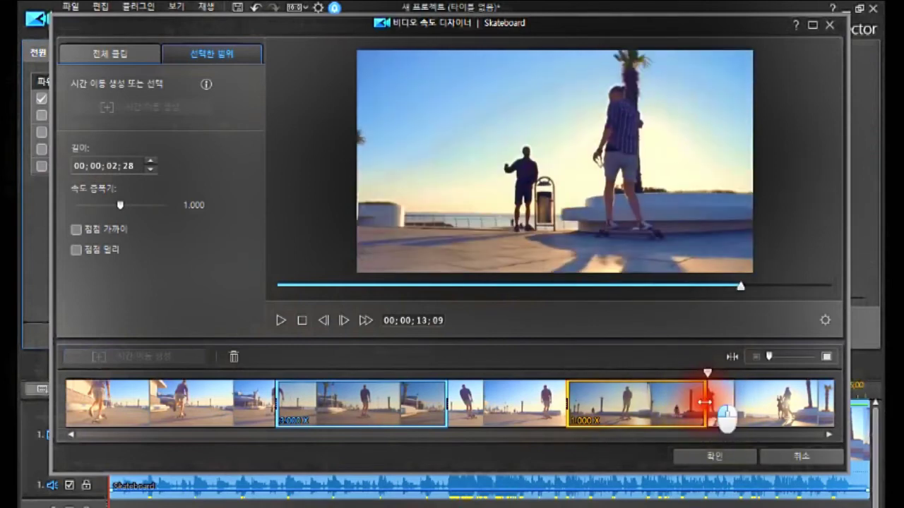
{"action": "left_click_drag", "start_coordinate": [704, 402], "coordinate": [764, 420]}
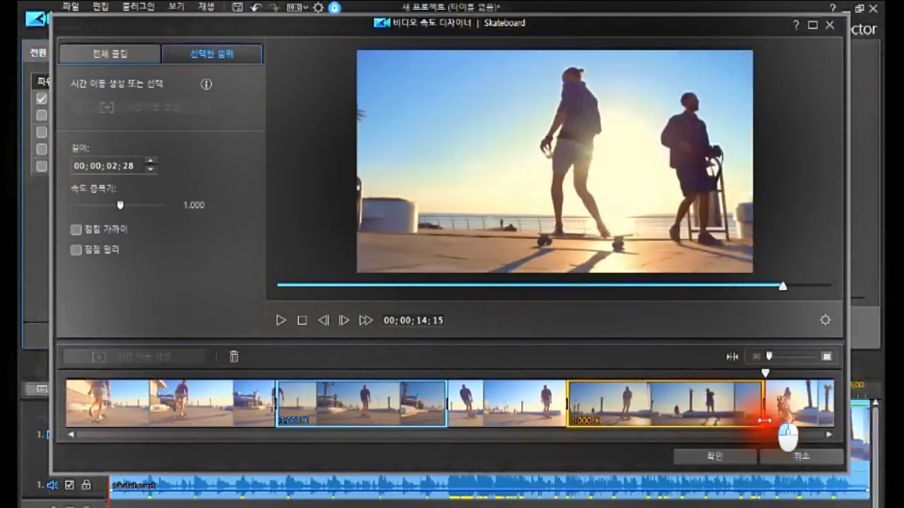
{"action": "left_click_drag", "start_coordinate": [764, 420], "coordinate": [721, 424]}
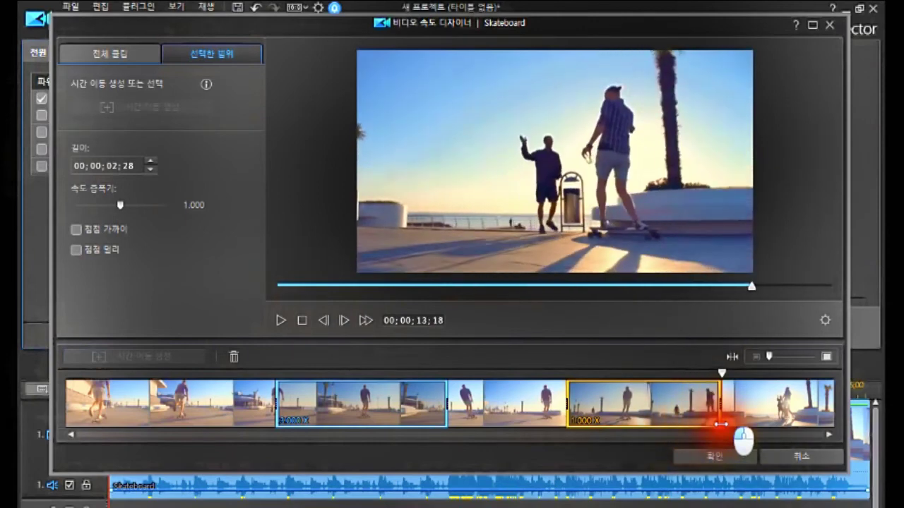
Set the speed multiplier of the second time shift segment to 0.500, with the playhead placed inside the segment.
{"action": "left_click", "coordinate": [609, 400]}
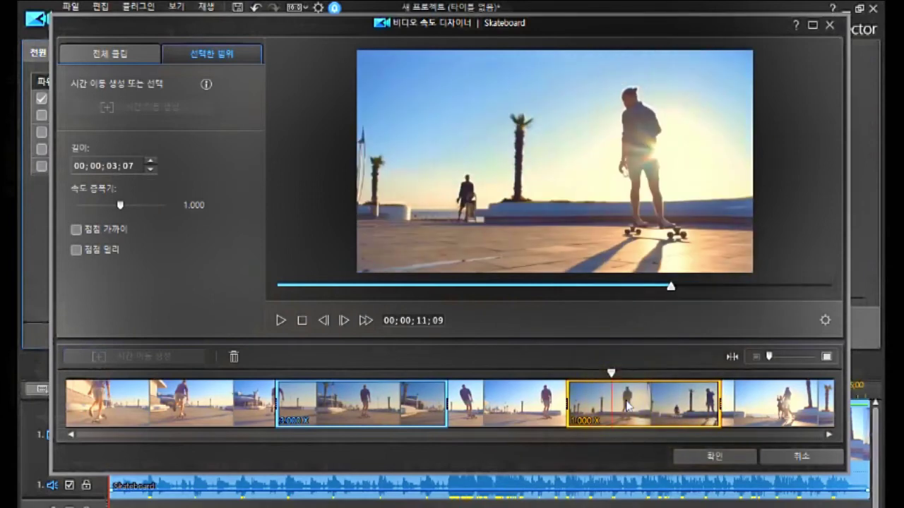
{"action": "left_click", "coordinate": [623, 406]}
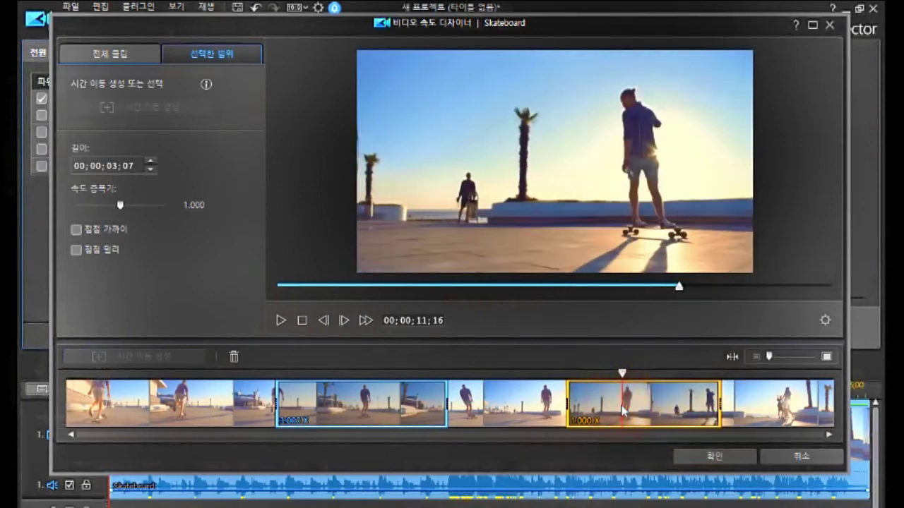
{"action": "left_click", "coordinate": [619, 407]}
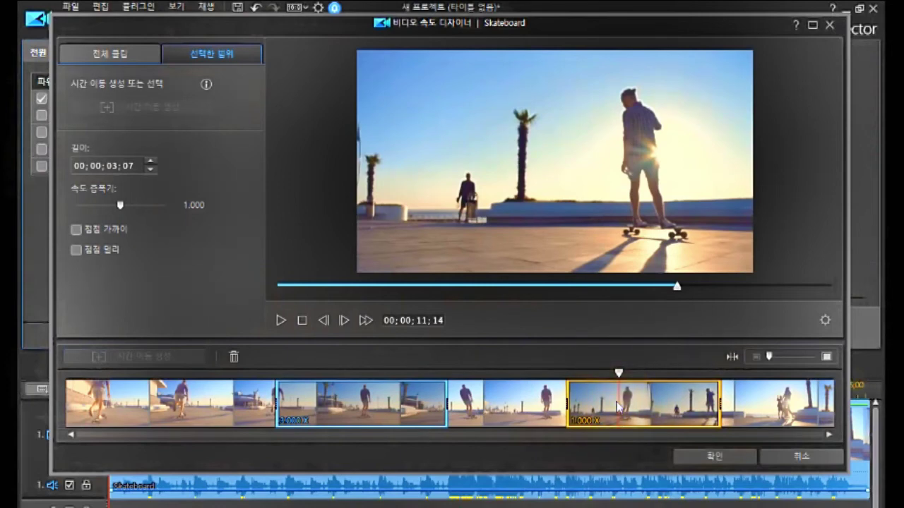
{"action": "left_click", "coordinate": [617, 408]}
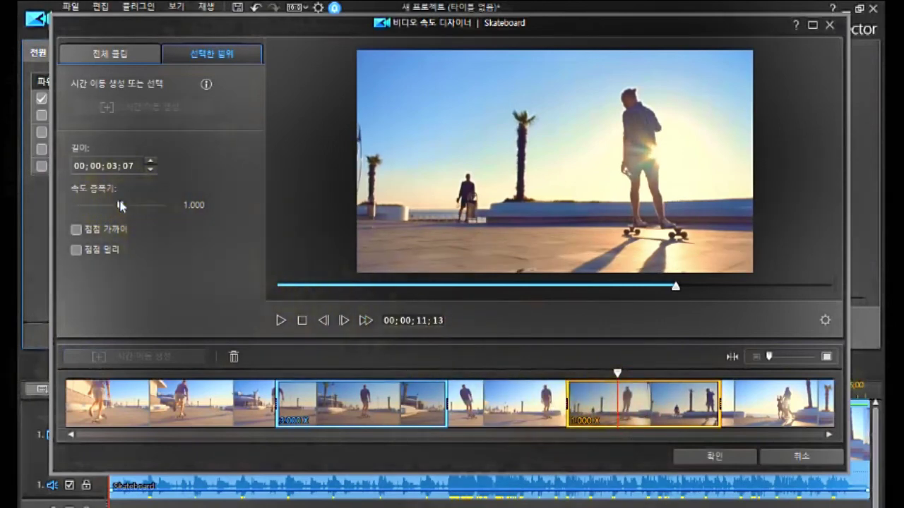
{"action": "mouse_move", "coordinate": [120, 204]}
{"action": "left_mouse_down"}
{"action": "mouse_move", "coordinate": [101, 230]}
{"action": "mouse_move", "coordinate": [105, 205]}
{"action": "left_mouse_up"}
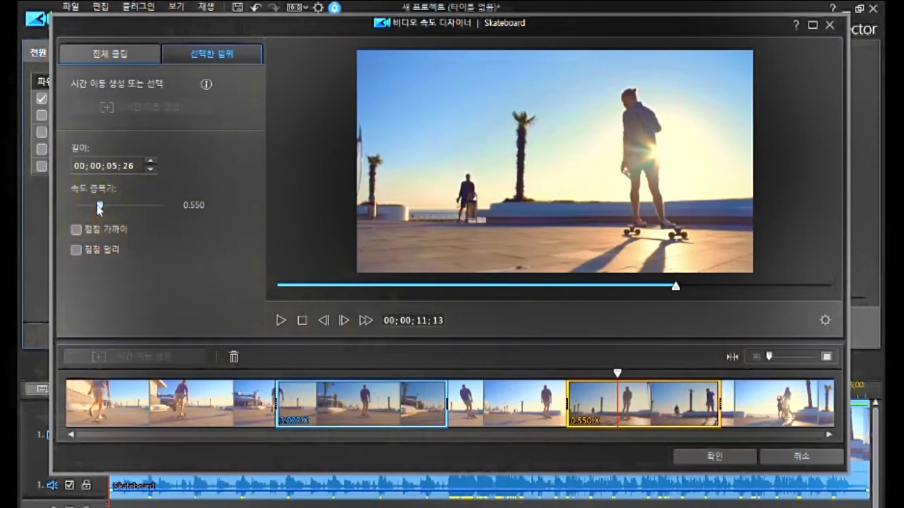
{"action": "left_click", "coordinate": [179, 205]}
{"action": "left_click_drag", "start_coordinate": [179, 205], "coordinate": [211, 204]}
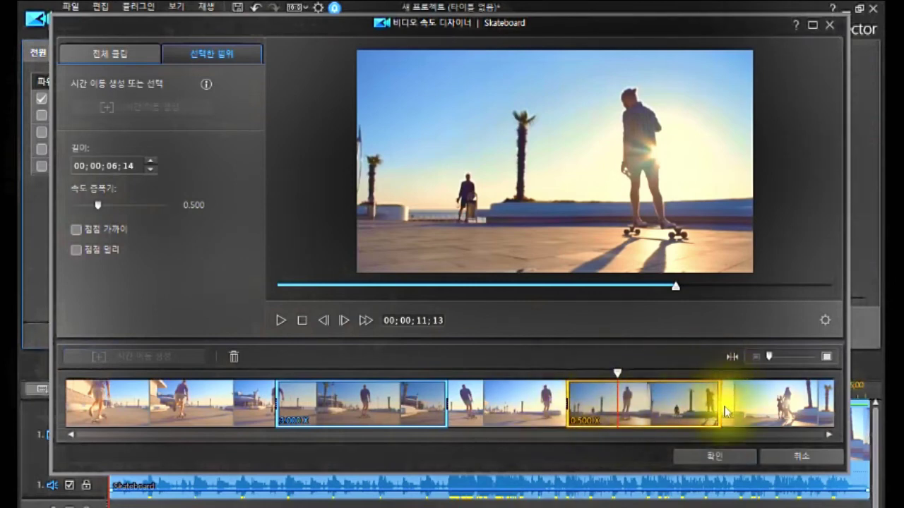
{"action": "left_click", "coordinate": [603, 404]}
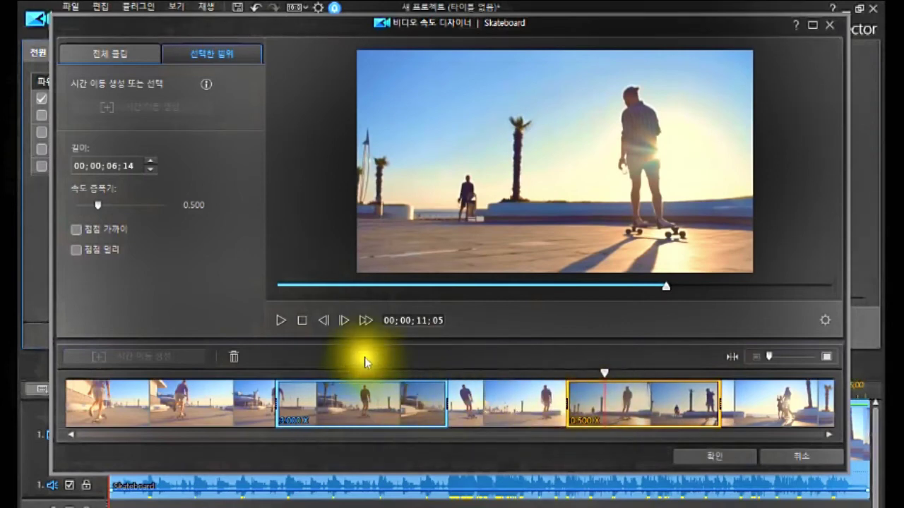
Return to the clip's start and play the preview to check both time shift segments.
{"action": "left_click", "coordinate": [302, 321]}
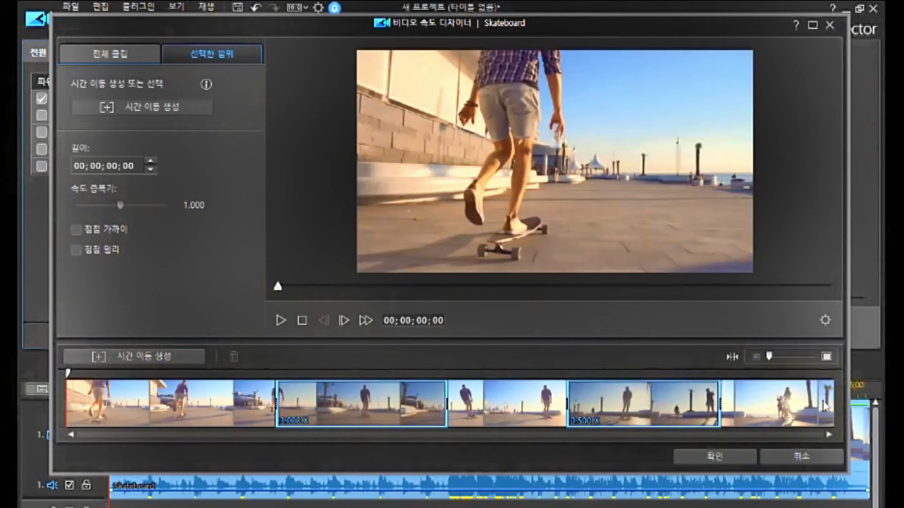
{"action": "left_click", "coordinate": [301, 322]}
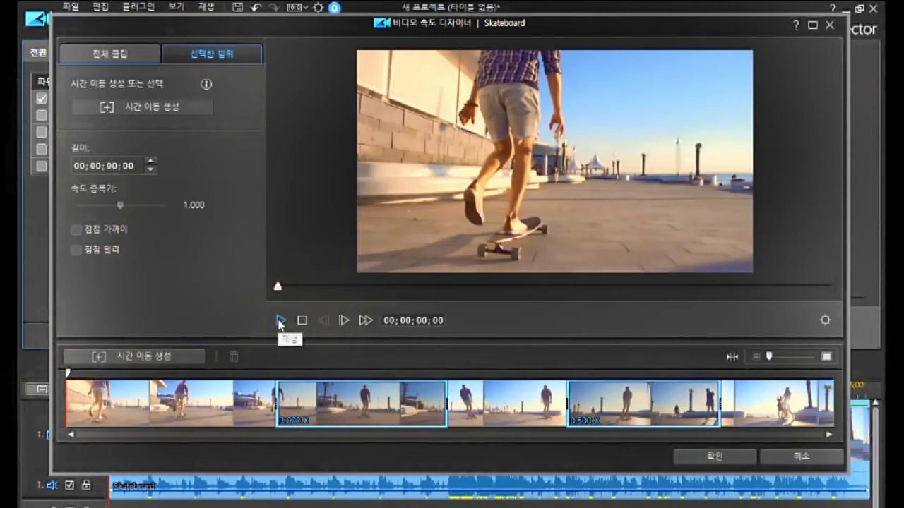
{"action": "left_click", "coordinate": [303, 323]}
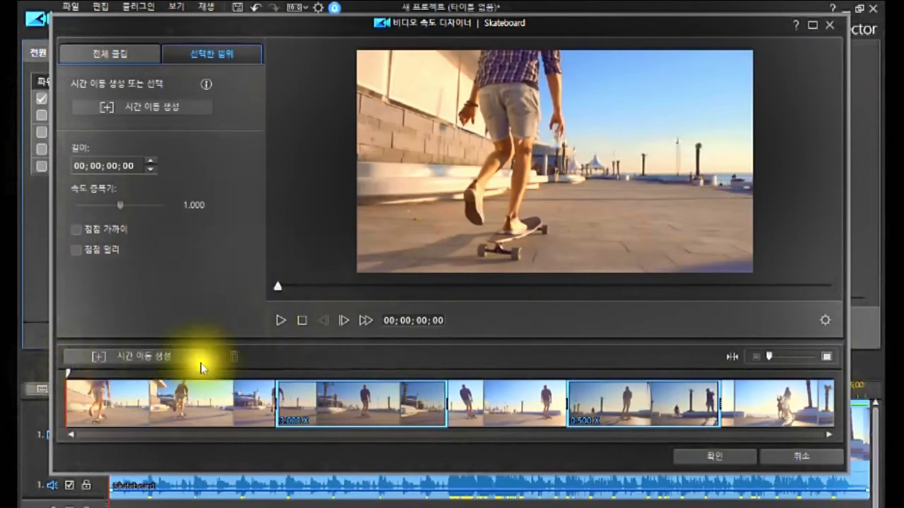
{"action": "left_click", "coordinate": [301, 322]}
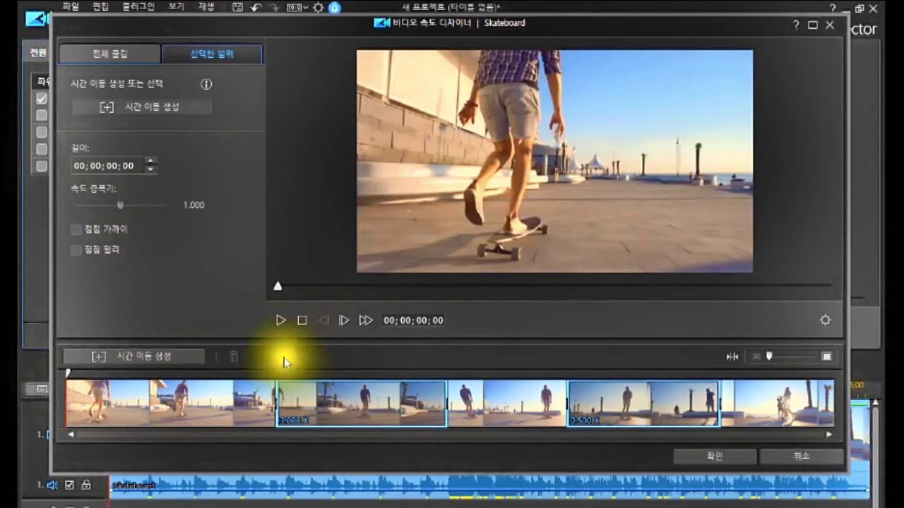
{"action": "left_click", "coordinate": [280, 322]}
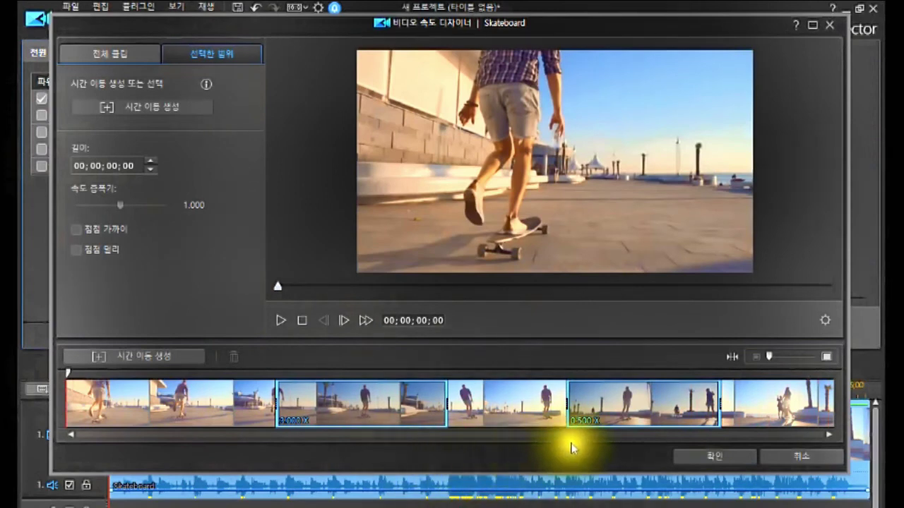
Choose the audio removal option (오디오 제거) in the speed designer's settings and apply it.
{"action": "left_click", "coordinate": [825, 320]}
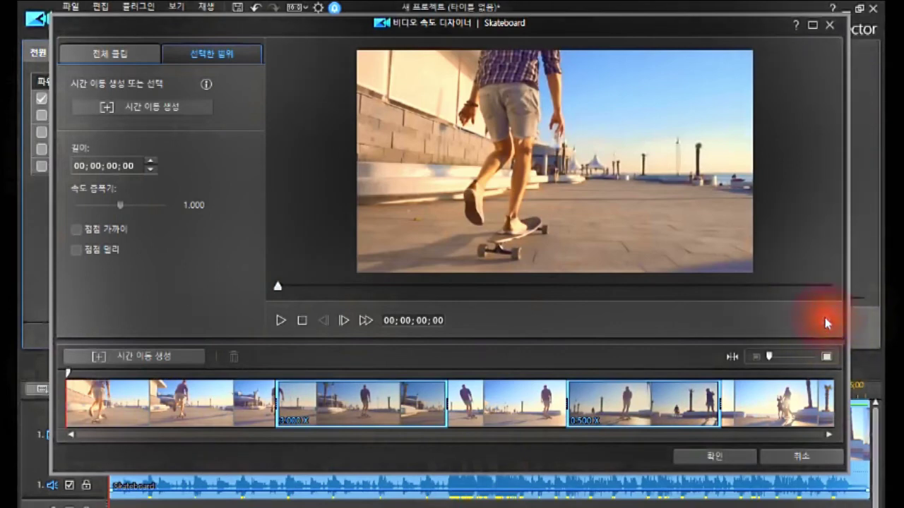
{"action": "left_click", "coordinate": [825, 320]}
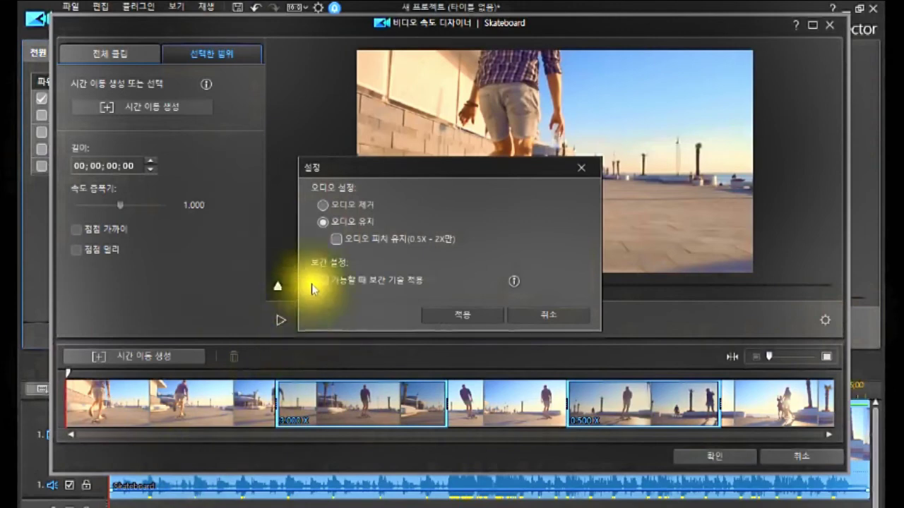
{"action": "left_click", "coordinate": [324, 223]}
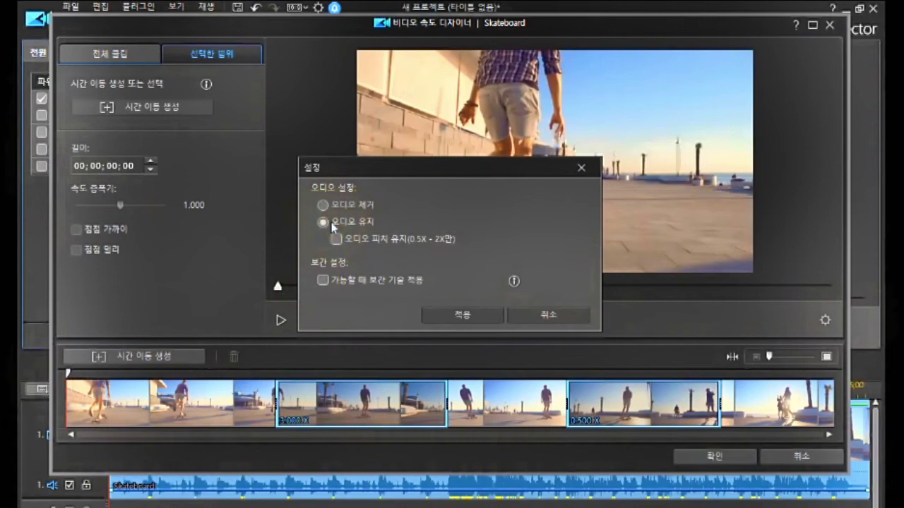
{"action": "left_click", "coordinate": [324, 205]}
{"action": "left_click", "coordinate": [447, 313]}
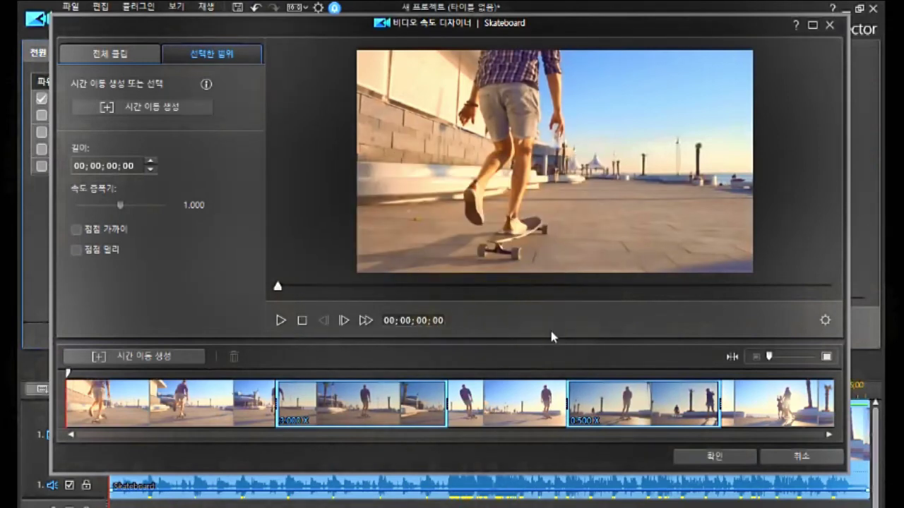
Confirm the speed changes to the Skateboard clip and play the clip from the start in the main editor.
{"action": "left_click", "coordinate": [715, 457]}
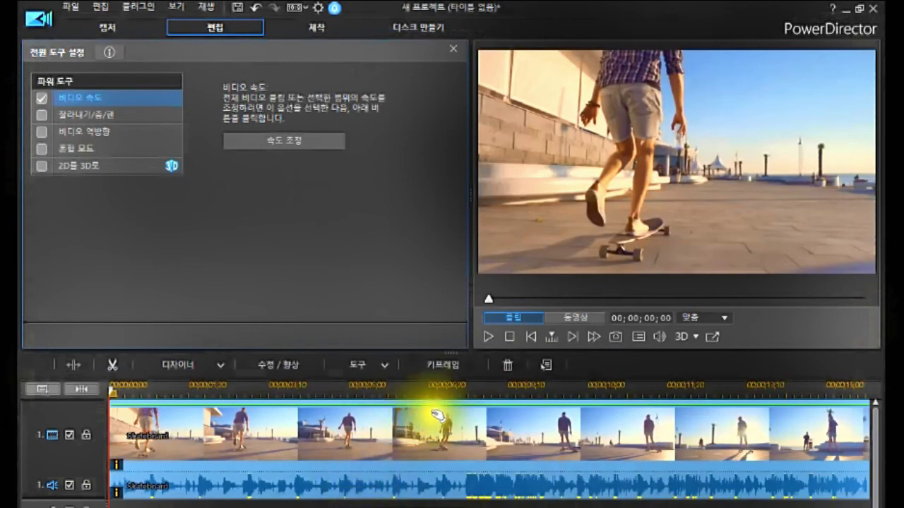
{"action": "left_click", "coordinate": [456, 413]}
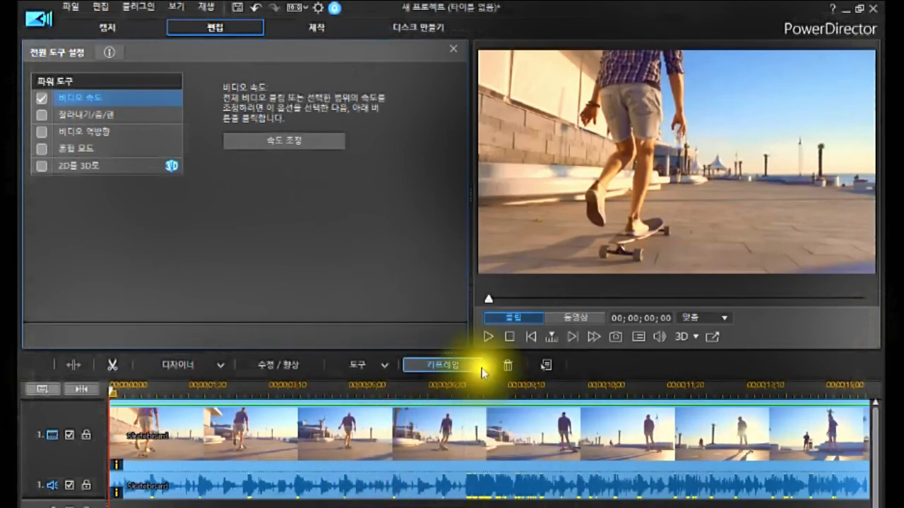
{"action": "left_click", "coordinate": [489, 337]}
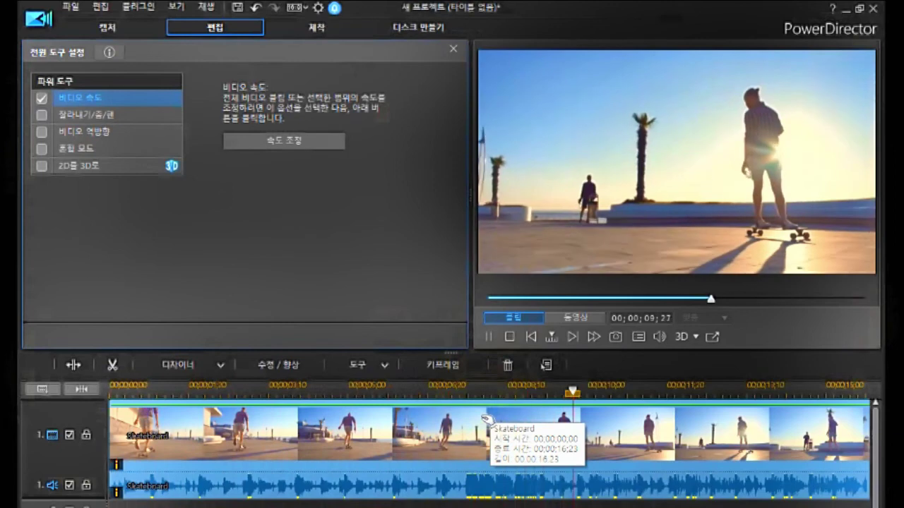
{"action": "left_click", "coordinate": [334, 486]}
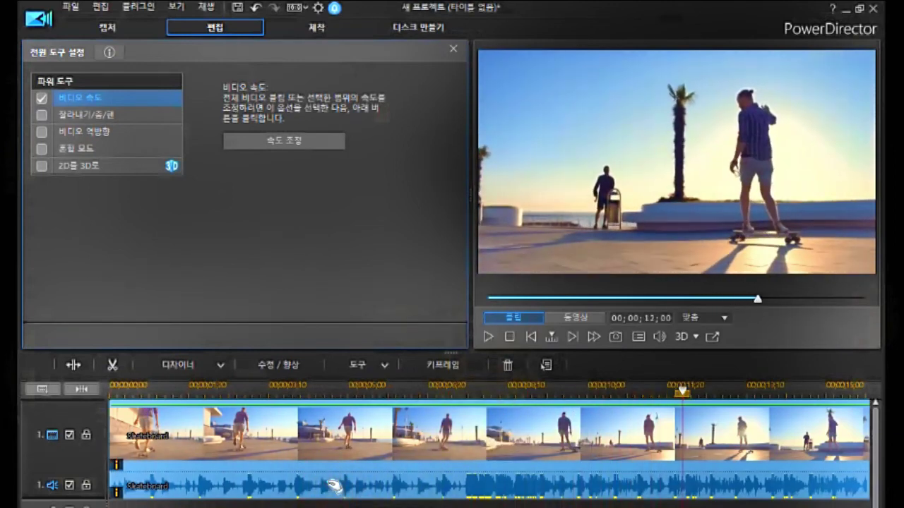
Close the power tool settings and select the Skateboard clip on the timeline.
{"action": "double_click", "coordinate": [334, 485]}
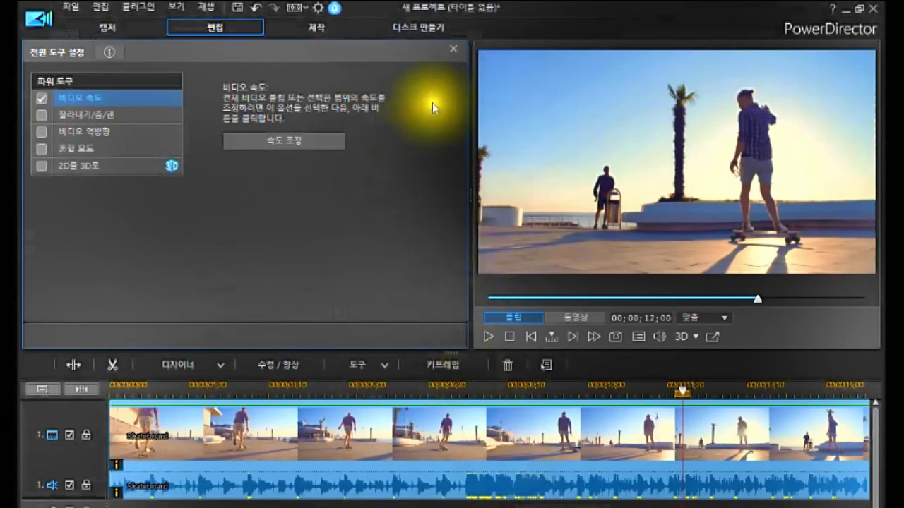
{"action": "left_click", "coordinate": [453, 53]}
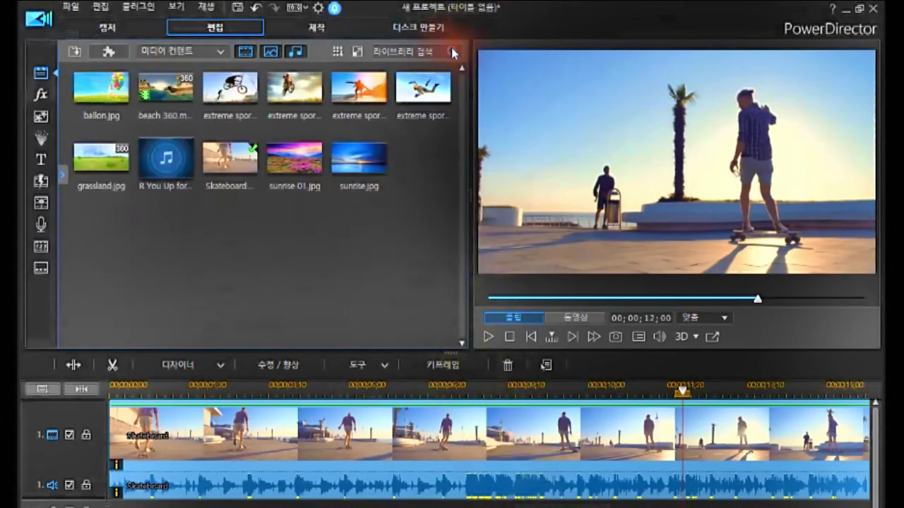
{"action": "left_click", "coordinate": [292, 419]}
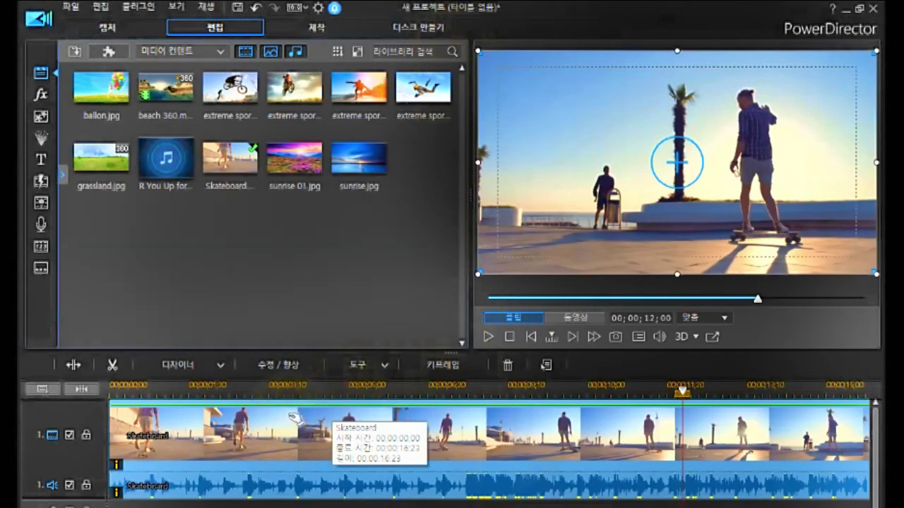
{"action": "left_click", "coordinate": [291, 433]}
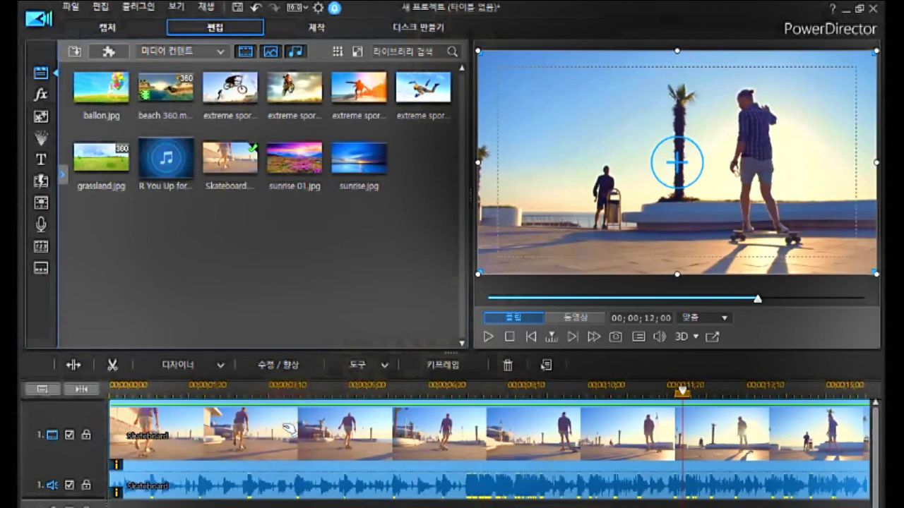
Look through the editing commands available for the Skateboard clip, including the video editing (비디오 편집) options.
{"action": "right_click", "coordinate": [290, 426]}
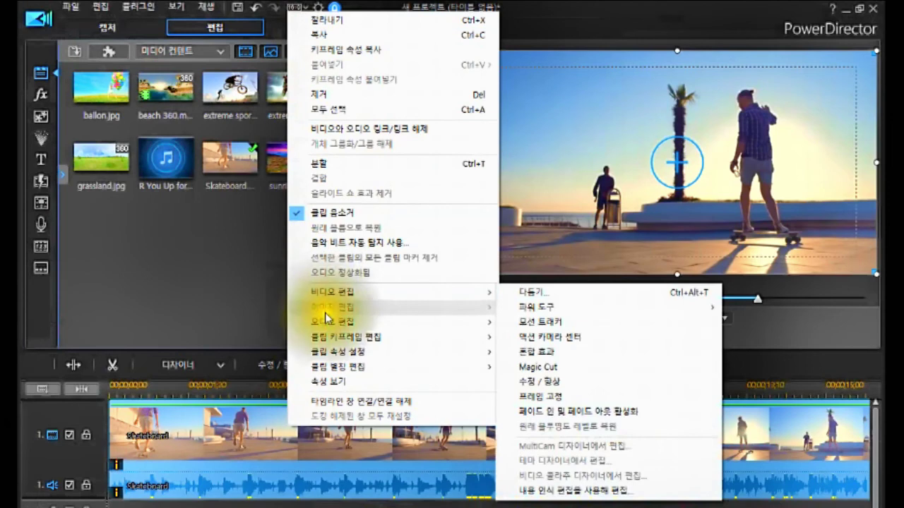
{"action": "mouse_move", "coordinate": [324, 321]}
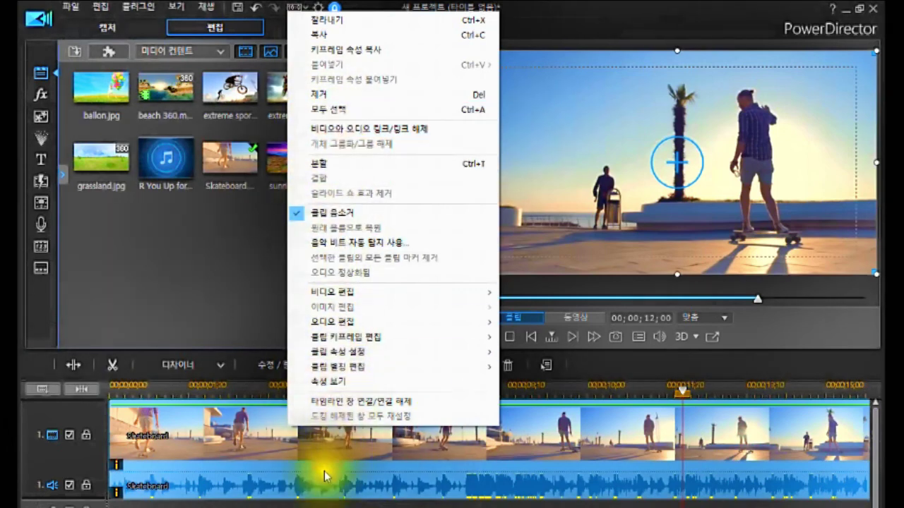
{"action": "right_click", "coordinate": [324, 444]}
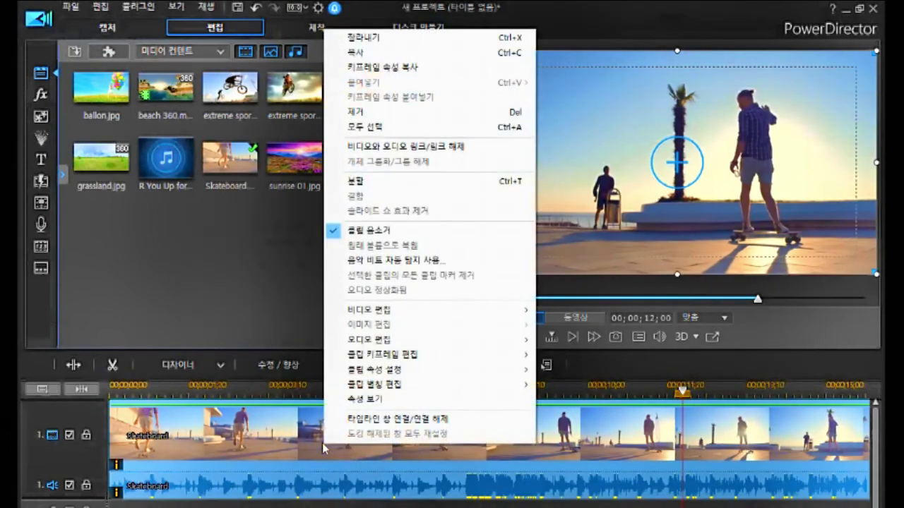
{"action": "left_click", "coordinate": [282, 435]}
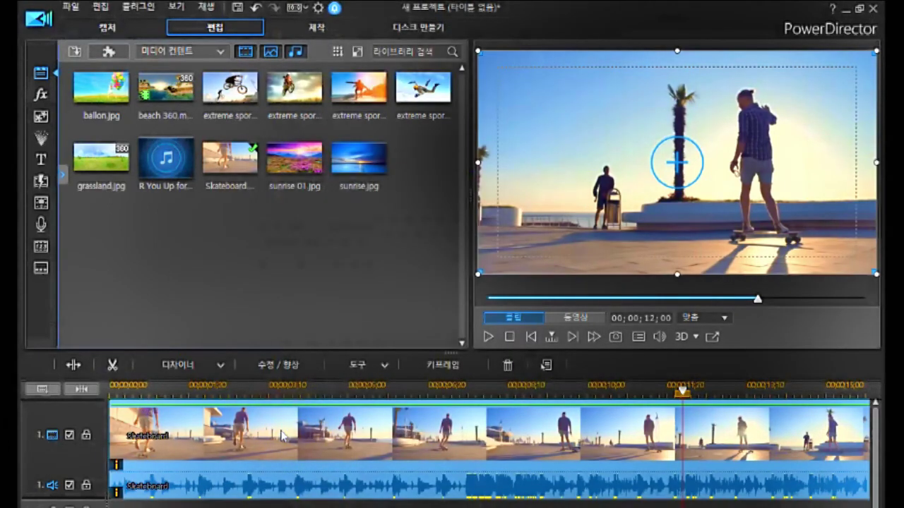
{"action": "right_click", "coordinate": [282, 435]}
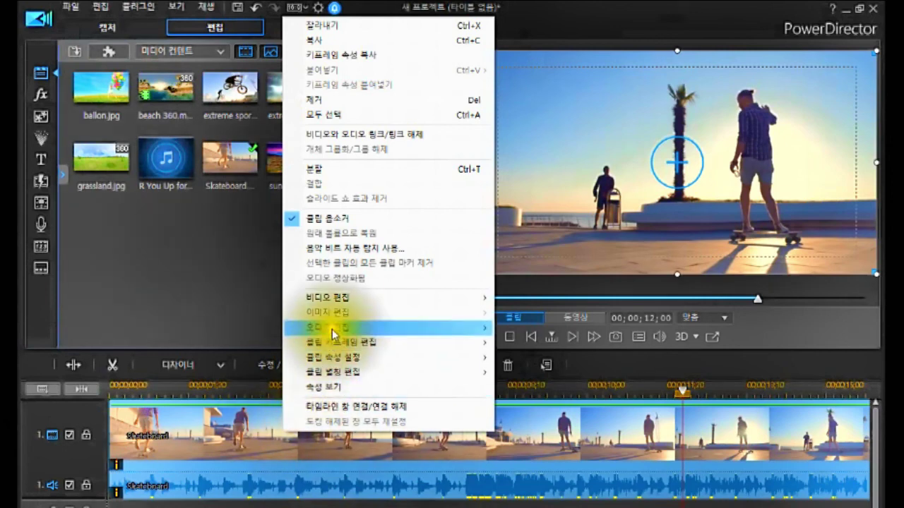
{"action": "left_click", "coordinate": [323, 410]}
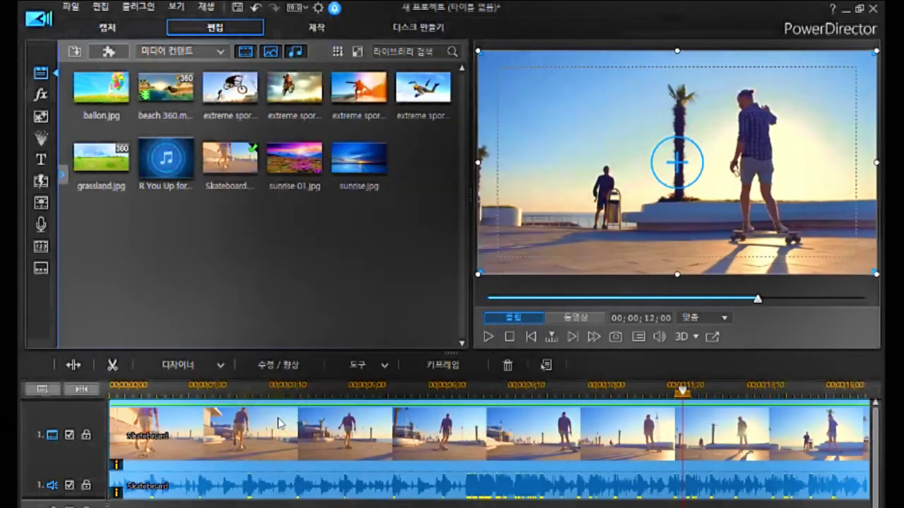
Examine the power tools (파워 도구) offered for the selected clip, including video speed (비디오 속도).
{"action": "left_click", "coordinate": [381, 365]}
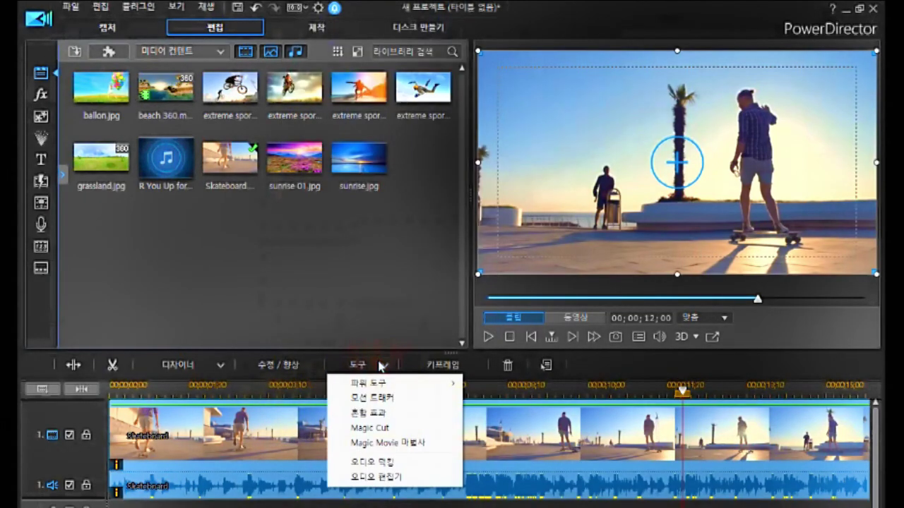
{"action": "left_click", "coordinate": [395, 383]}
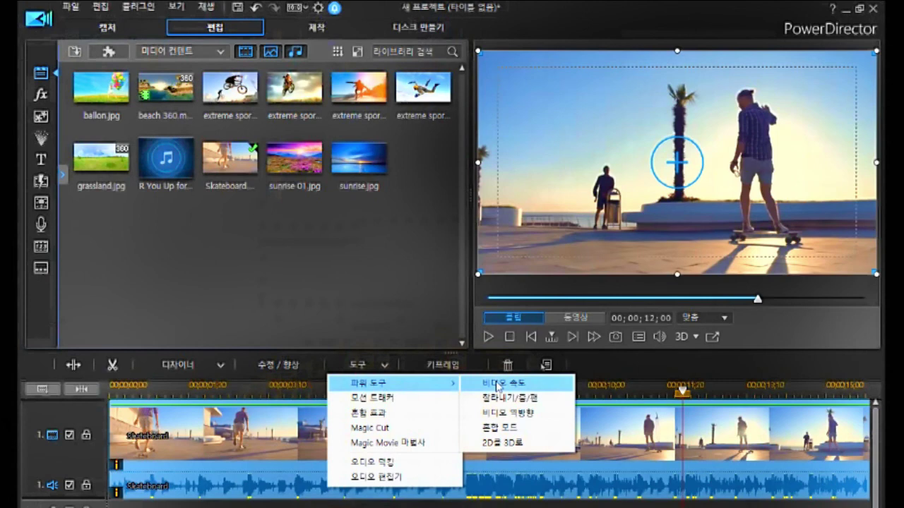
{"action": "left_click", "coordinate": [617, 360]}
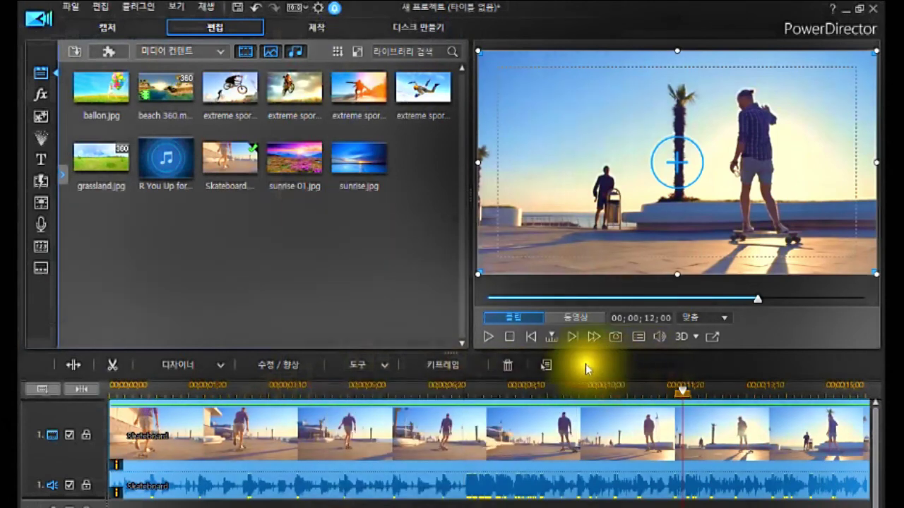
Compare the additional commands offered for the selected clip with those available directly on the Skateboard clip in the timeline.
{"action": "left_click", "coordinate": [548, 366]}
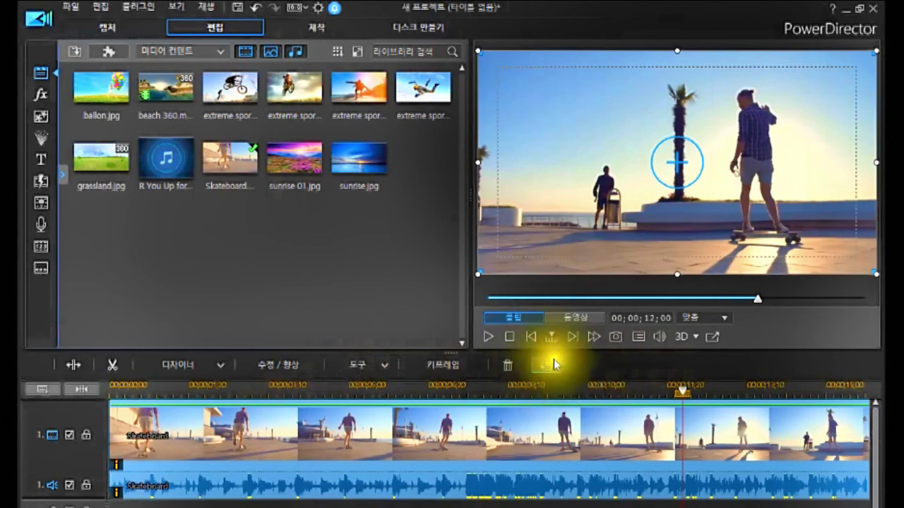
{"action": "left_click", "coordinate": [550, 367]}
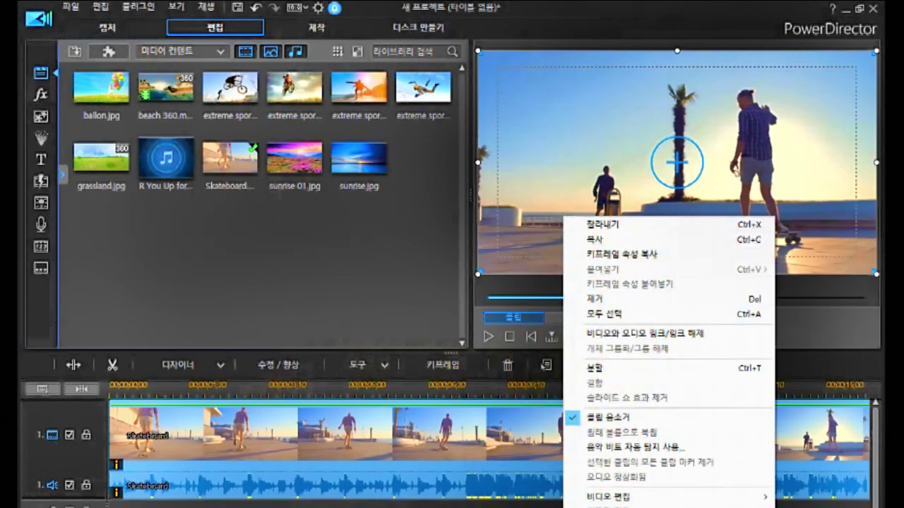
{"action": "left_click", "coordinate": [448, 478]}
{"action": "left_click", "coordinate": [430, 428]}
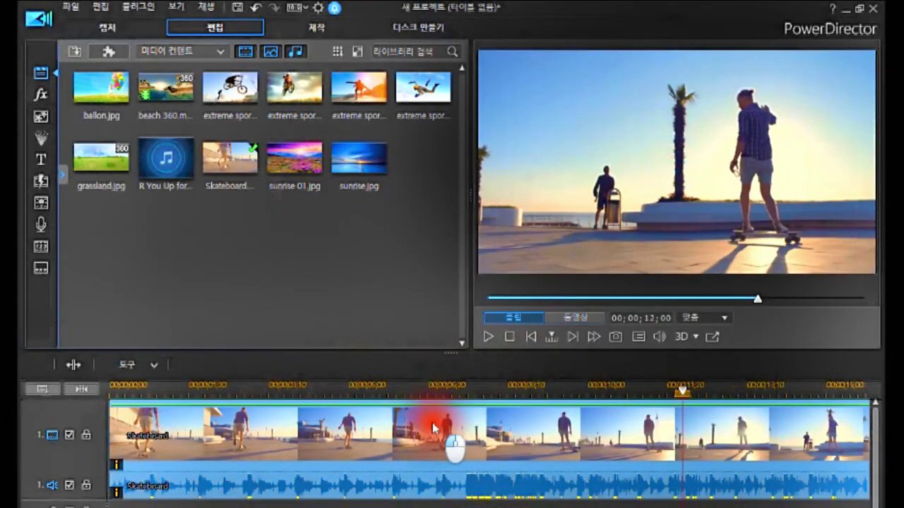
{"action": "right_click", "coordinate": [433, 427]}
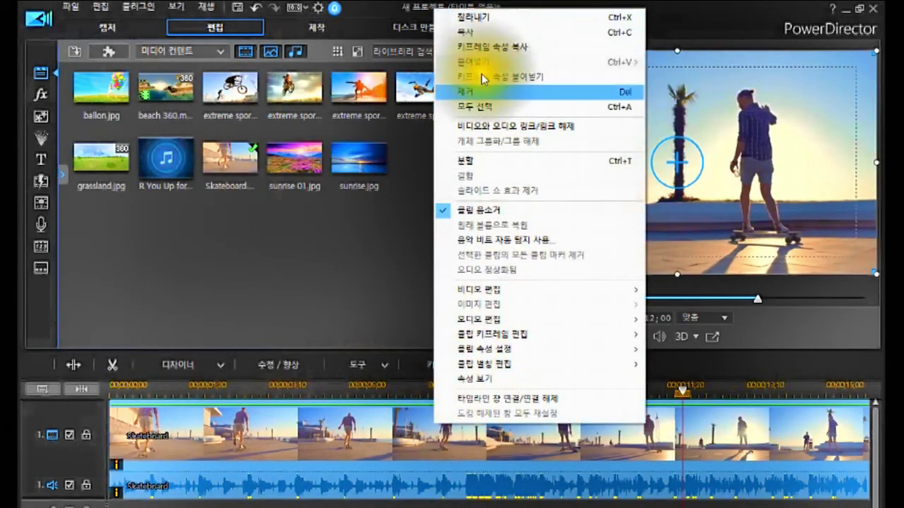
{"action": "left_click", "coordinate": [373, 414]}
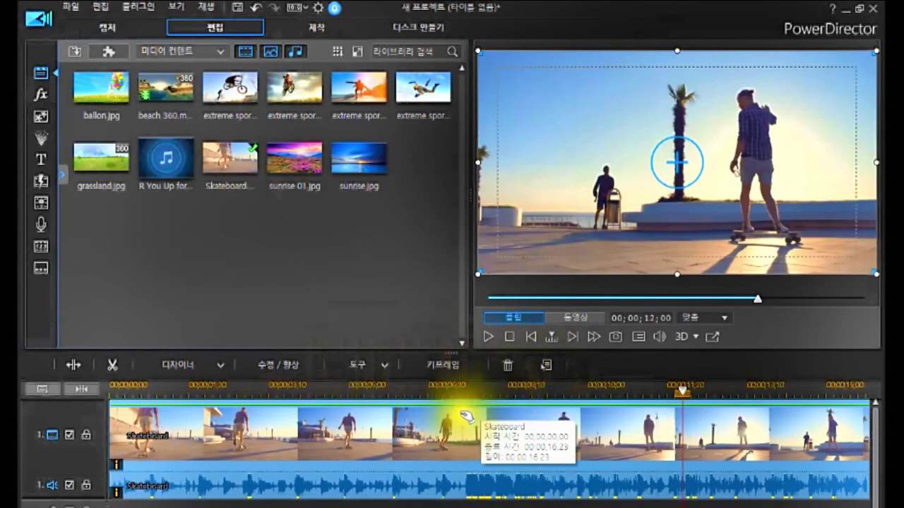
Open the video speed designer for the Skateboard clip through the video speed (비디오 속도) power tool.
{"action": "left_click", "coordinate": [371, 439]}
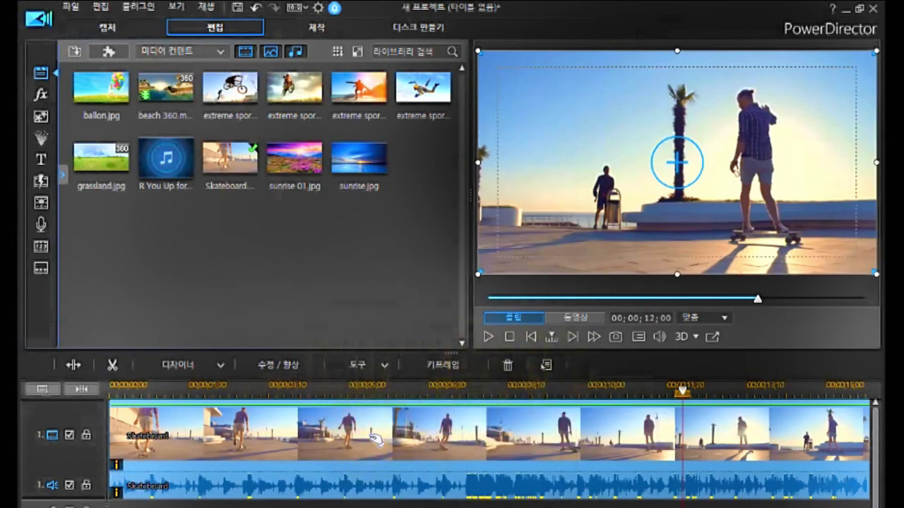
{"action": "right_click", "coordinate": [373, 437]}
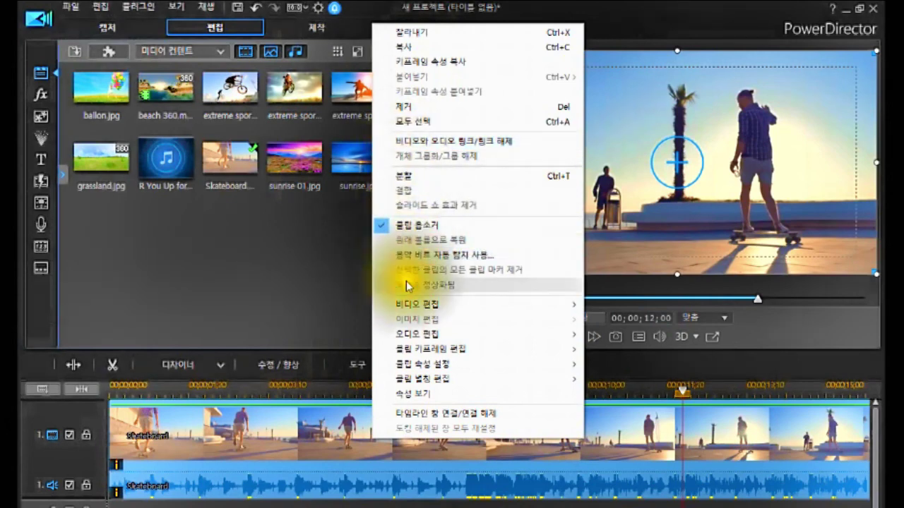
{"action": "mouse_move", "coordinate": [459, 303]}
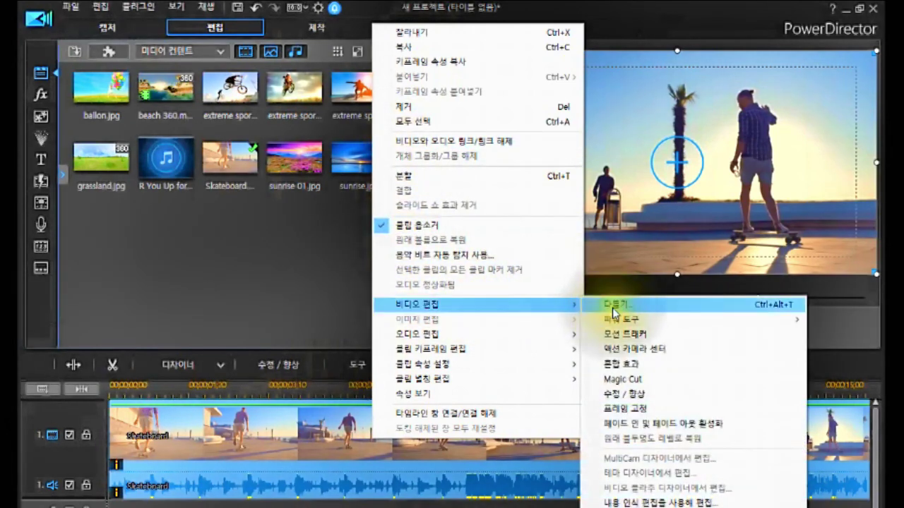
{"action": "mouse_move", "coordinate": [615, 319]}
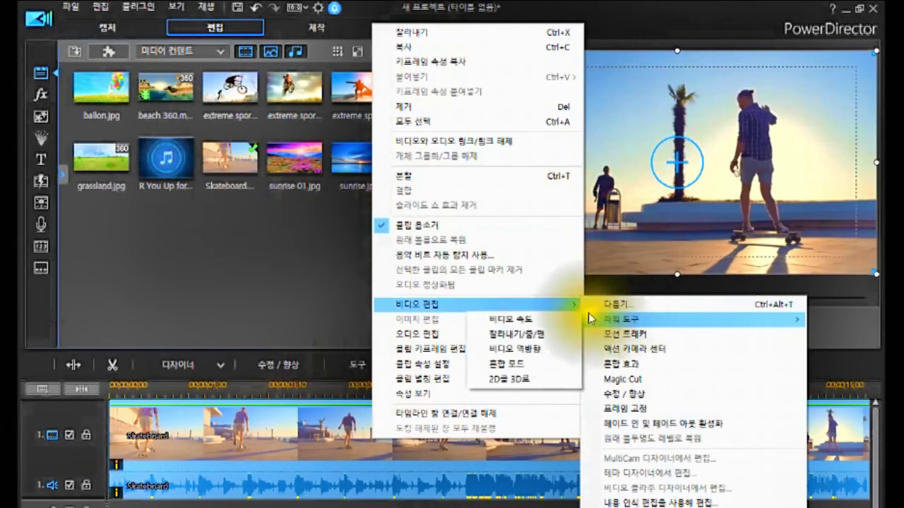
{"action": "left_click", "coordinate": [529, 319]}
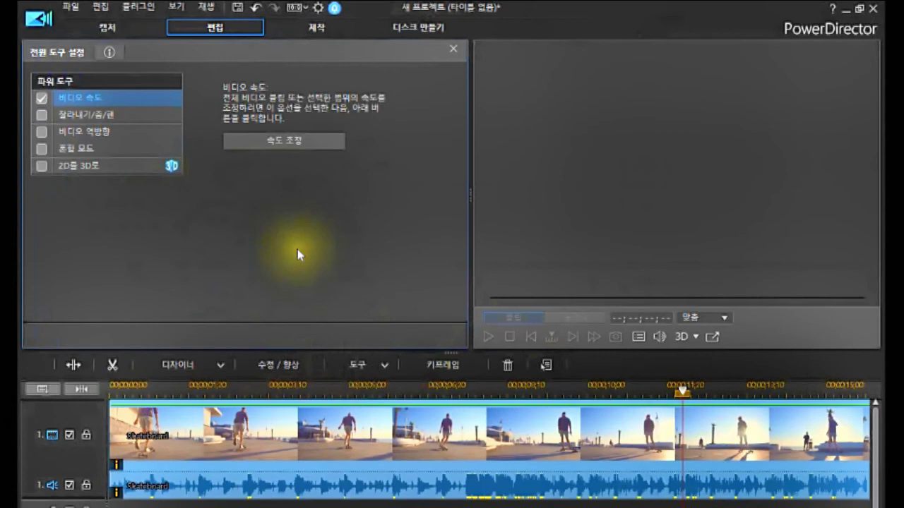
{"action": "key", "text": "Return"}
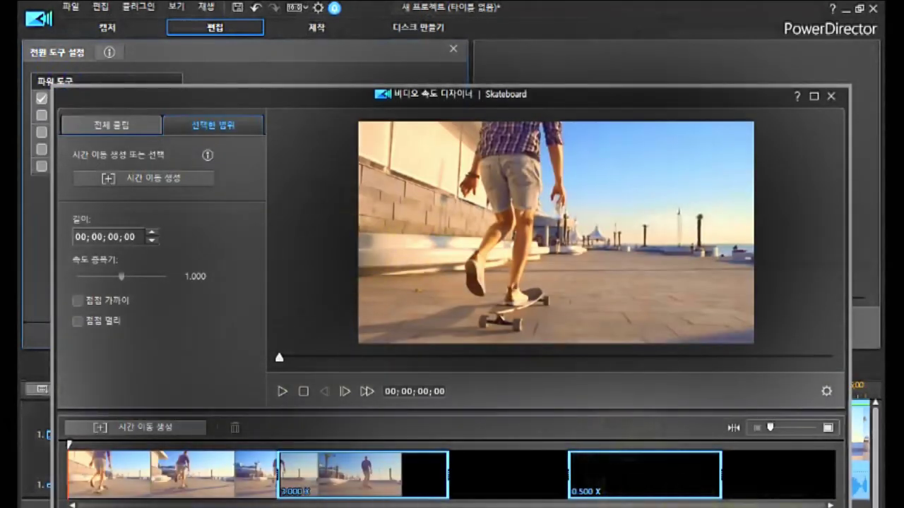
Leave the video speed designer and return the playhead to the start of the Skateboard clip.
{"action": "left_click", "coordinate": [798, 505]}
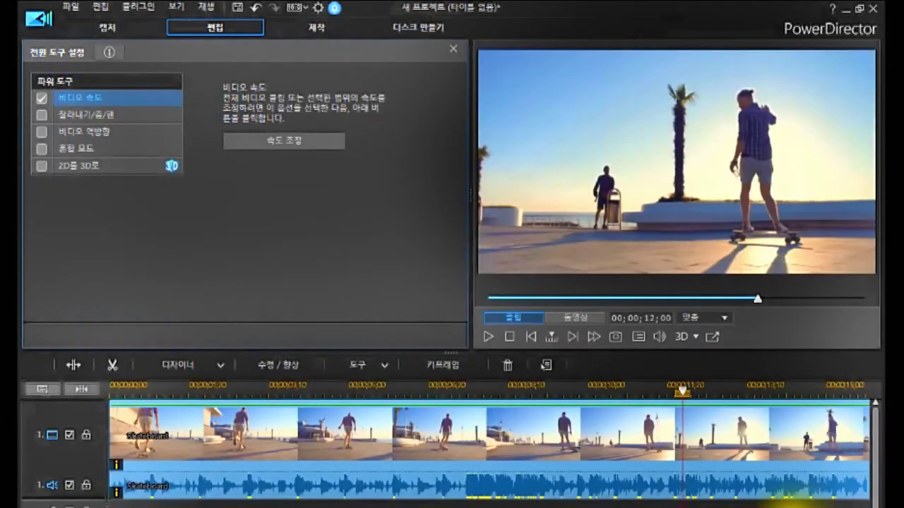
{"action": "left_click", "coordinate": [509, 338]}
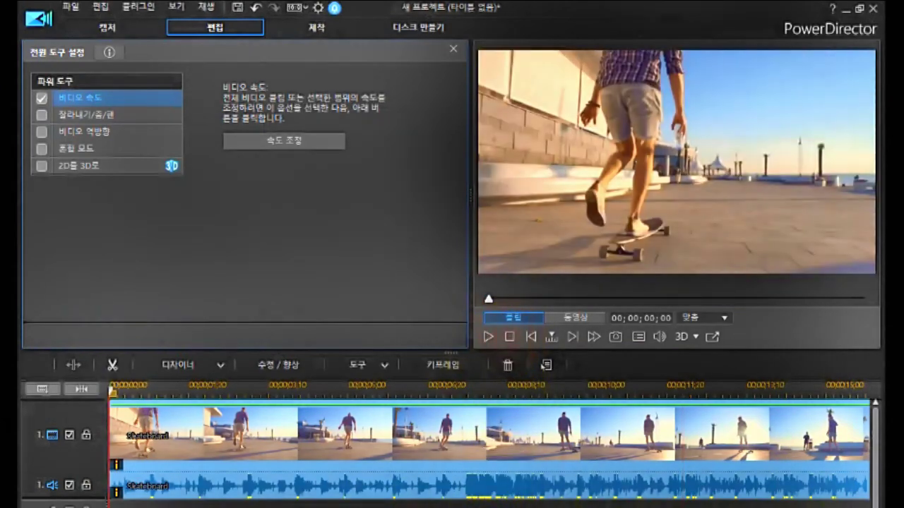